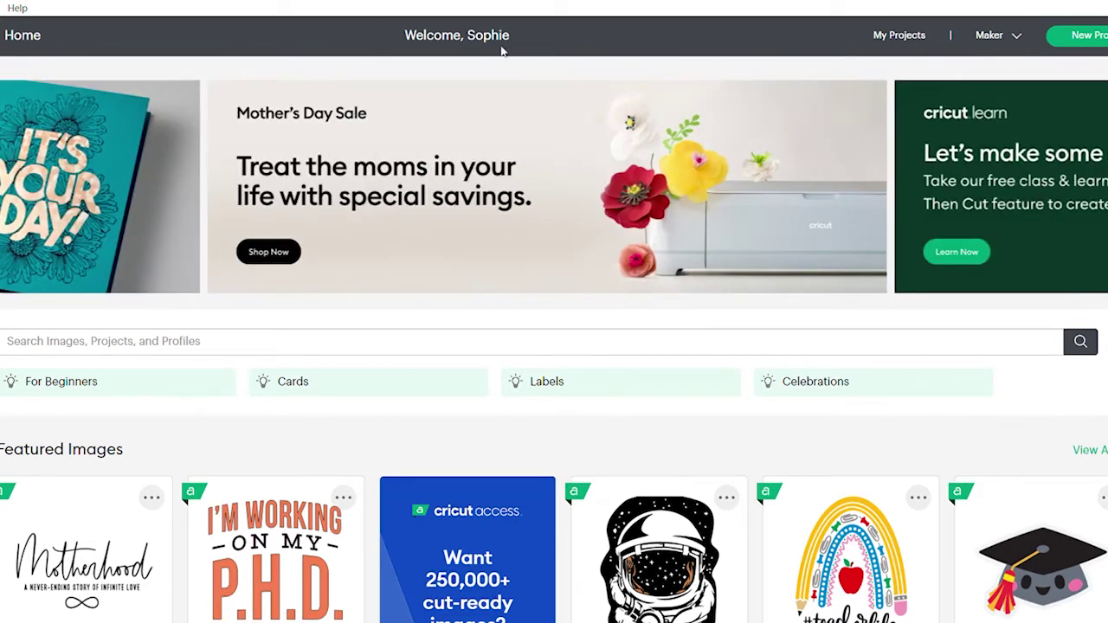
# - Start a new project and upload the elephant-p.1 file as a cut image
pyautogui.click(1093, 35)
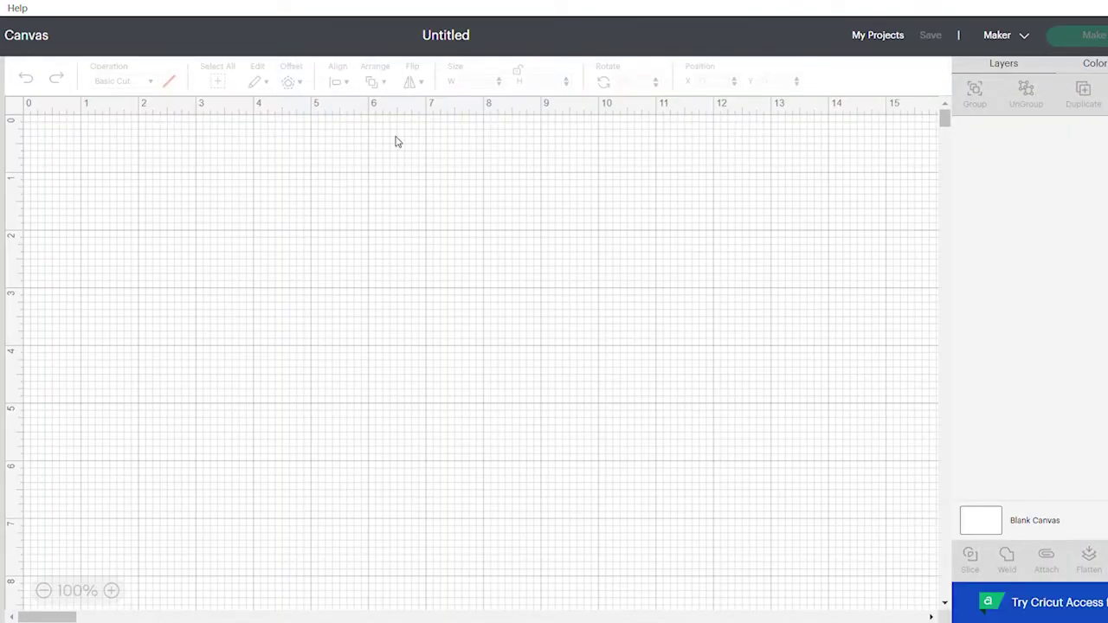
pyautogui.click(2, 490)
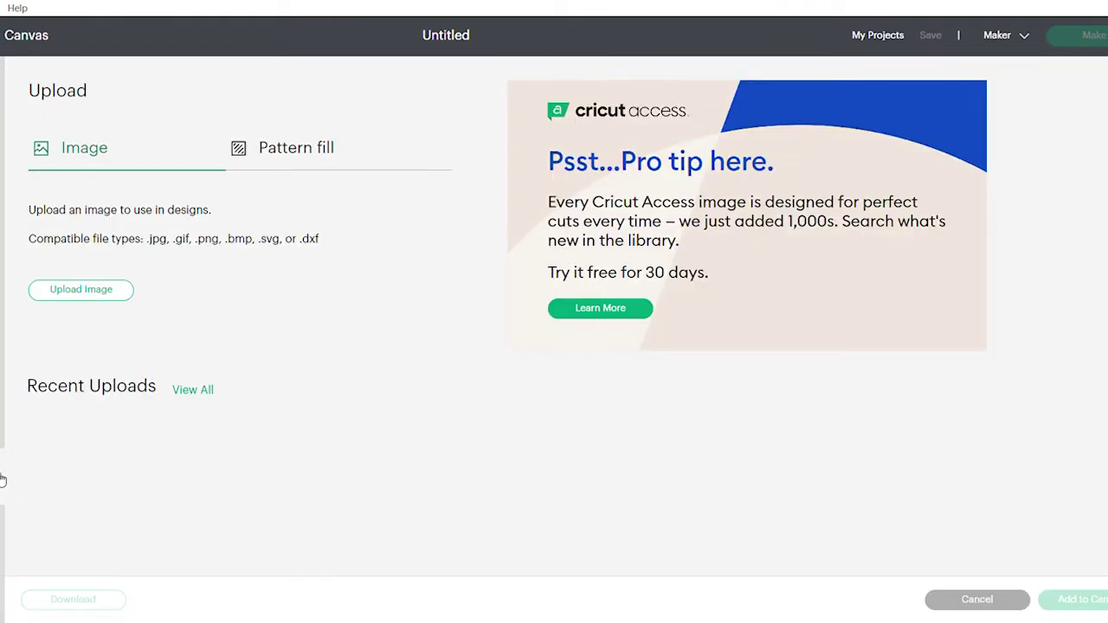
pyautogui.click(110, 299)
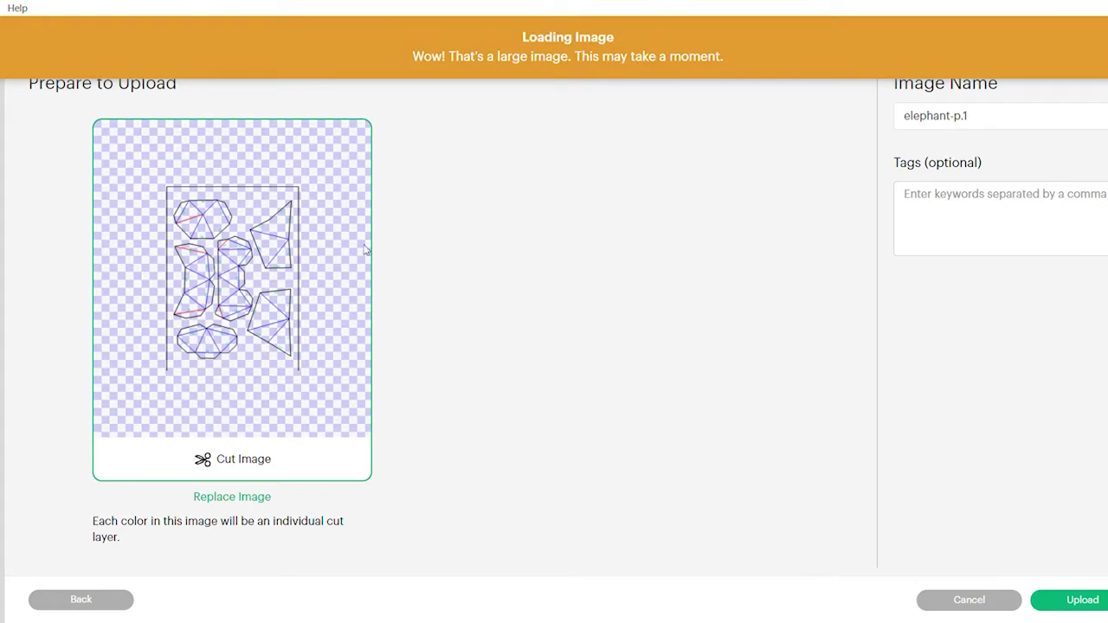
pyautogui.click(1102, 606)
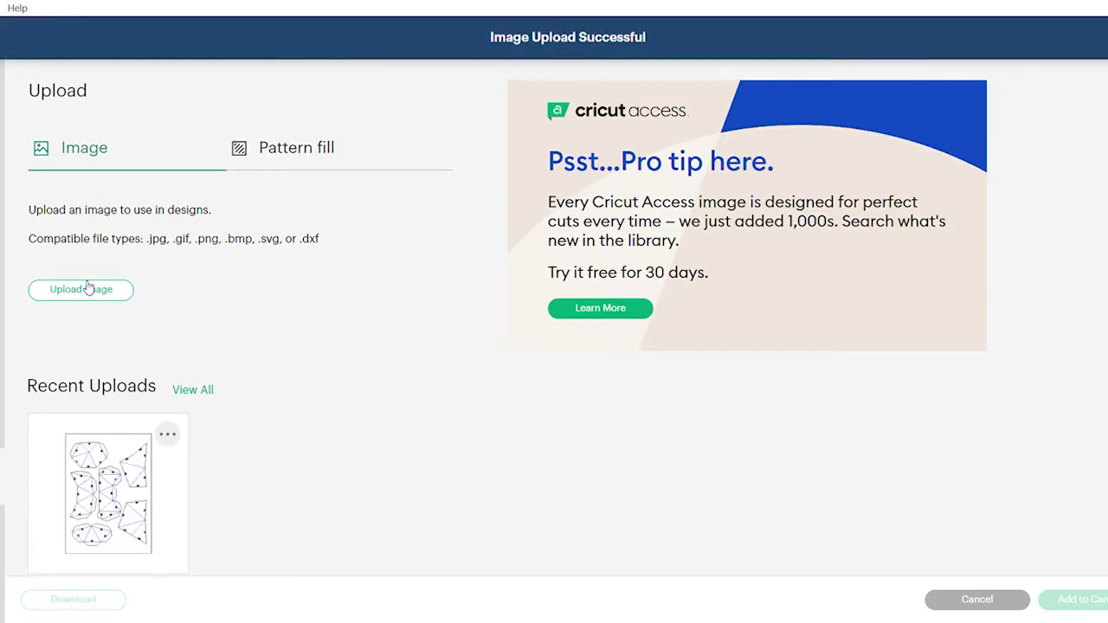
# - Upload the elephant-p2 file as a cut image and add it to the canvas
pyautogui.click(81, 290)
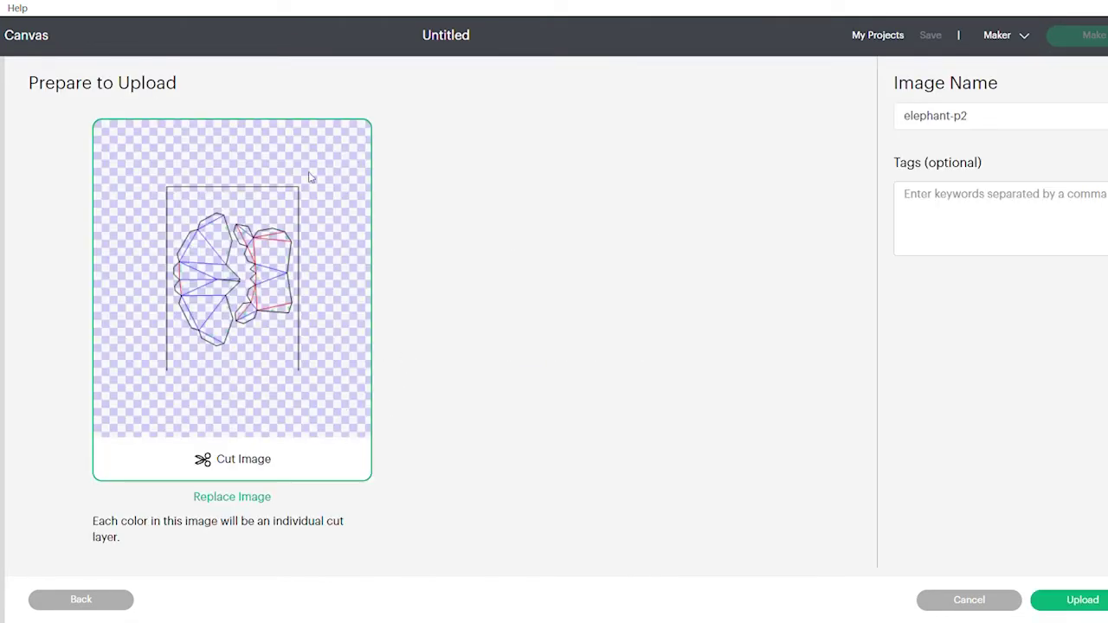
pyautogui.click(1089, 603)
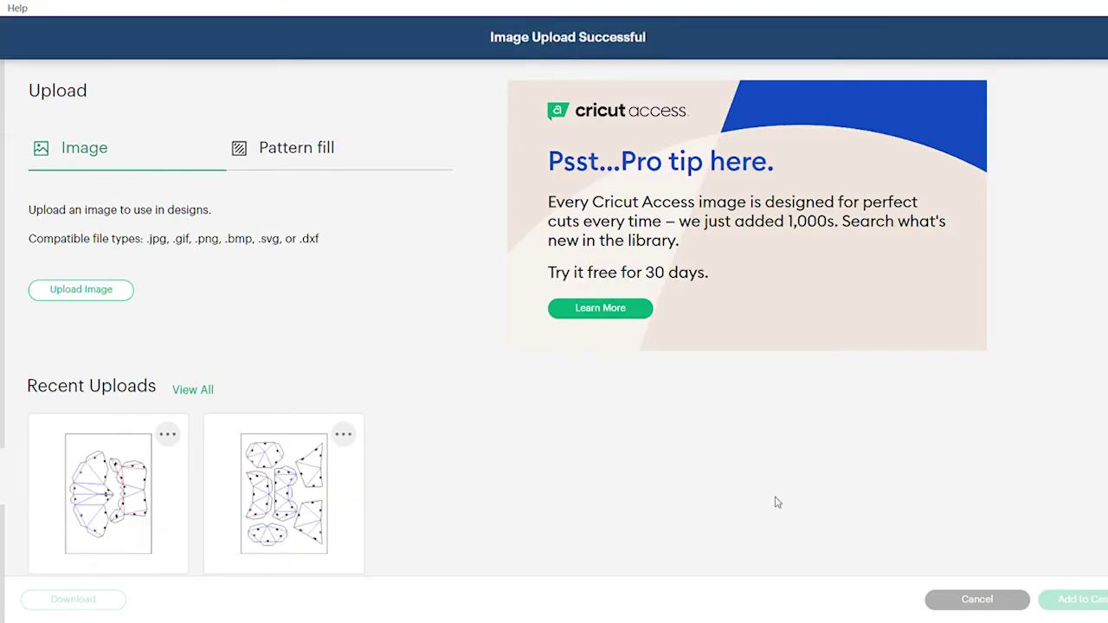
pyautogui.scroll(-1, 386, 494)
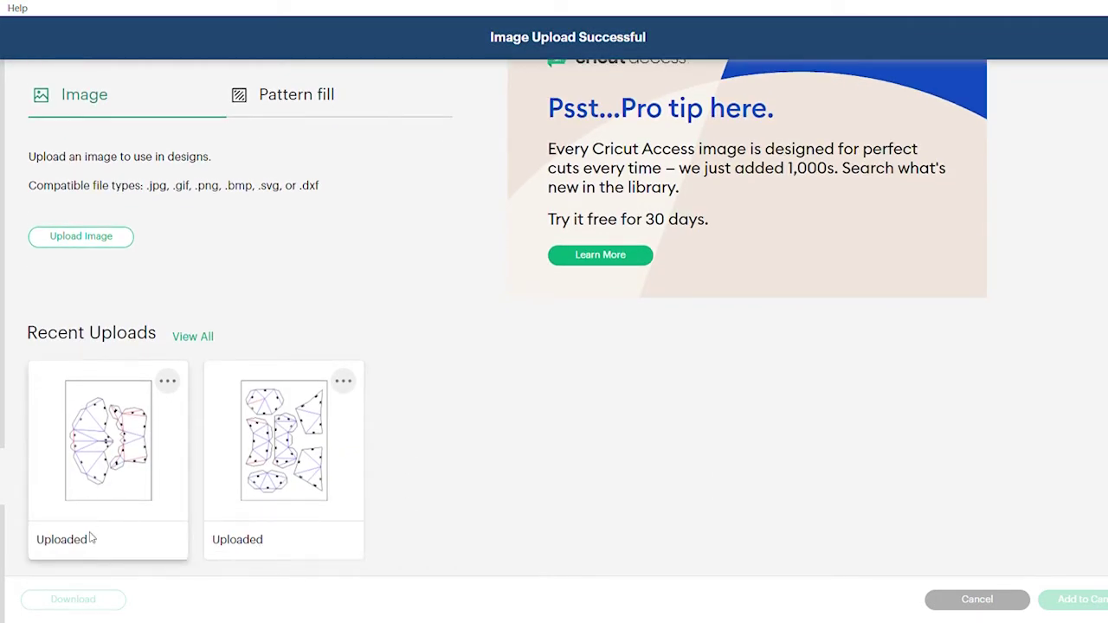
pyautogui.click(89, 460)
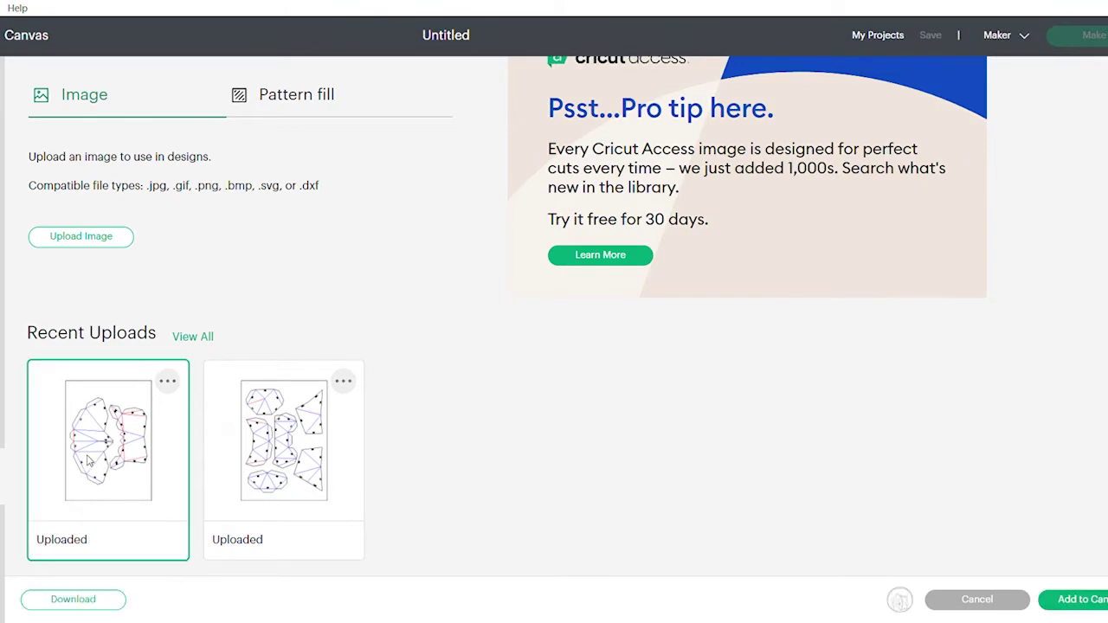
pyautogui.click(1078, 599)
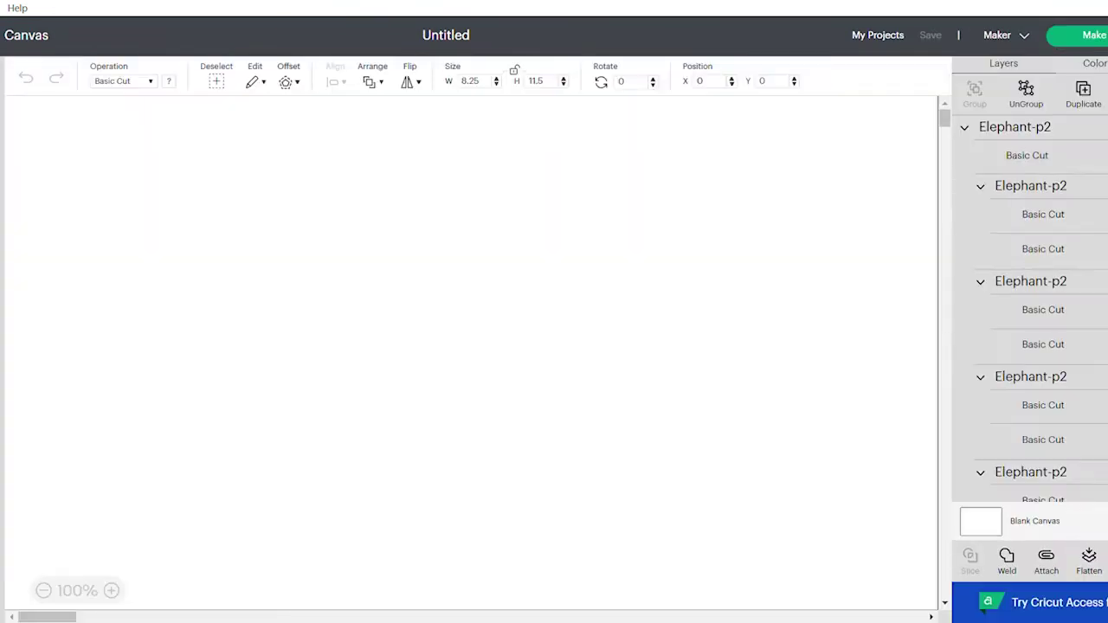
# - Move the elephant-p2 design to about X 1.7, Y 1.5 on the canvas and deselect it
pyautogui.scroll(-5, 675, 317)
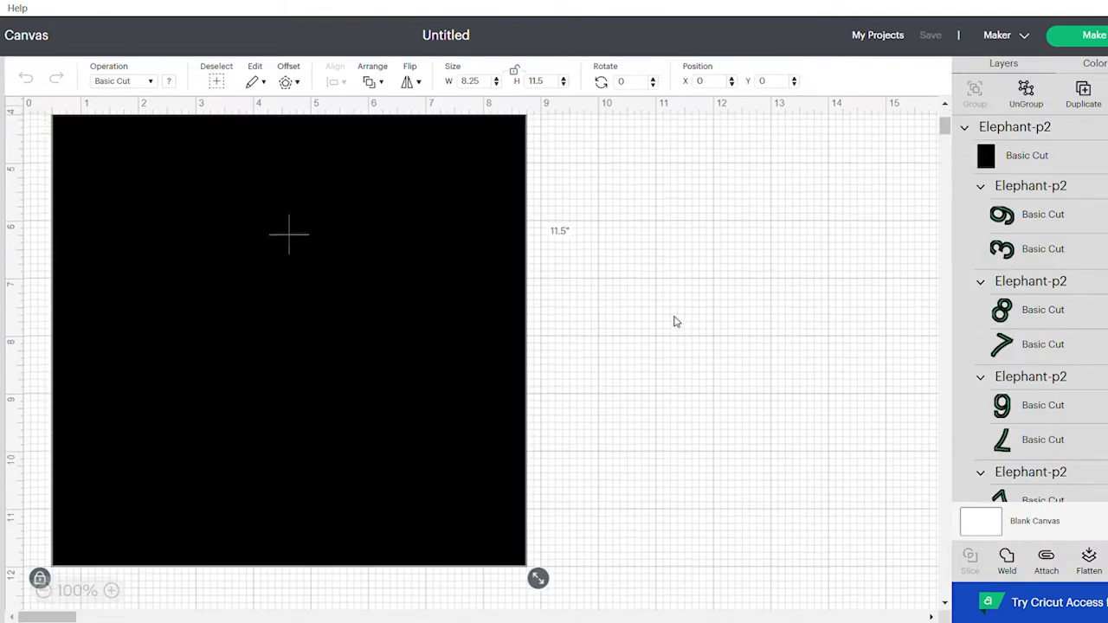
pyautogui.scroll(2, 675, 317)
pyautogui.scroll(-1, 676, 321)
pyautogui.scroll(3, 531, 321)
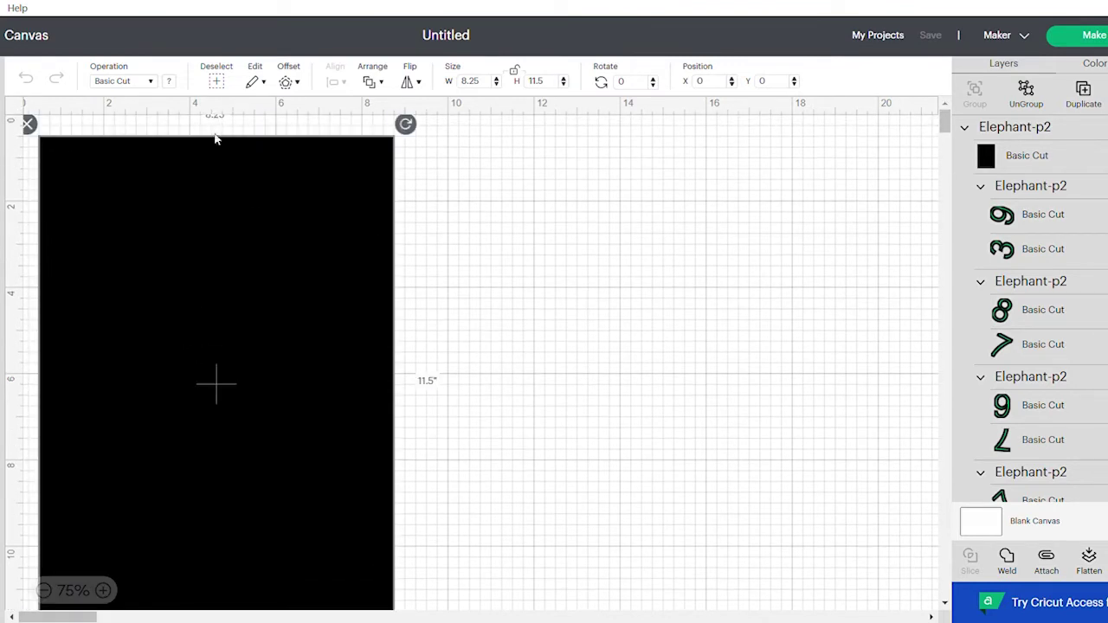
pyautogui.scroll(-1, 460, 378)
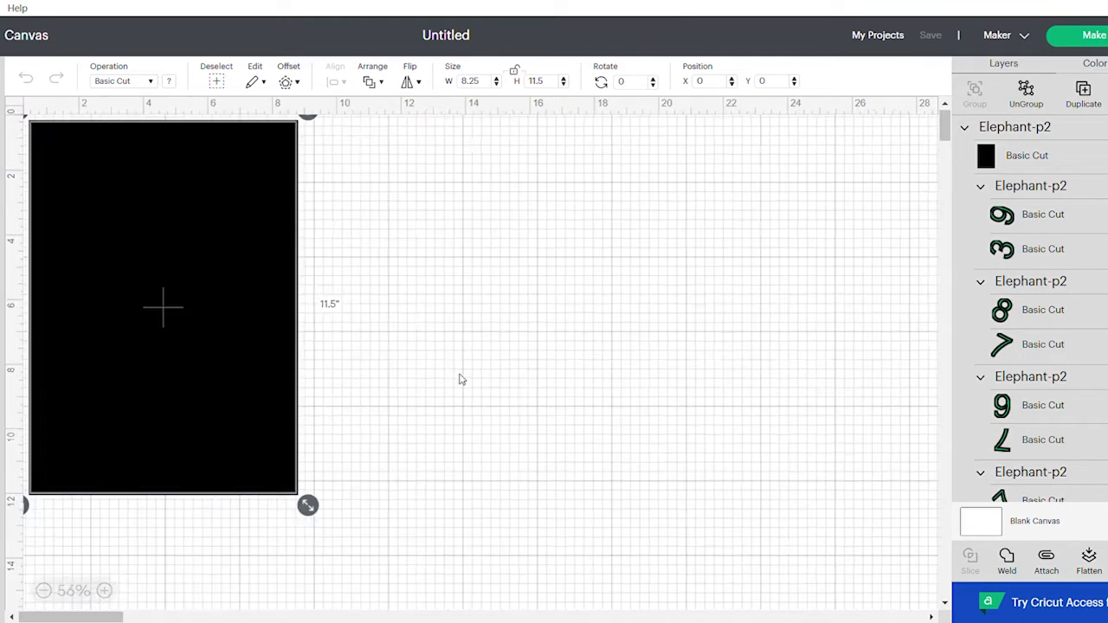
pyautogui.scroll(1, 460, 374)
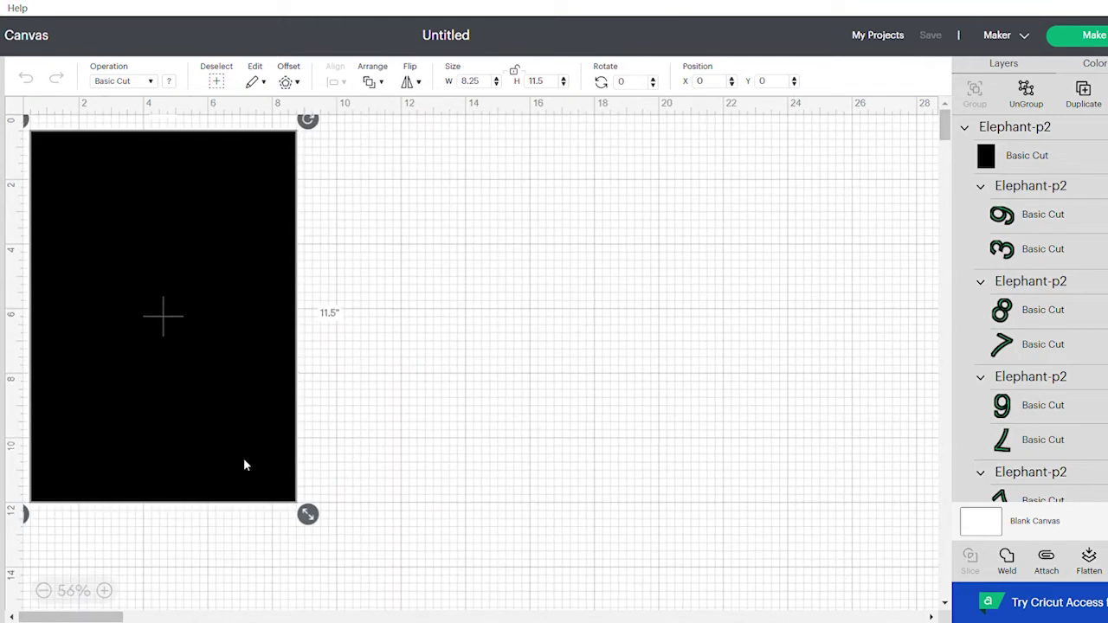
pyautogui.moveTo(433, 549); pyautogui.dragTo(32, 198)
pyautogui.moveTo(125, 246); pyautogui.dragTo(163, 279)
pyautogui.click(447, 368)
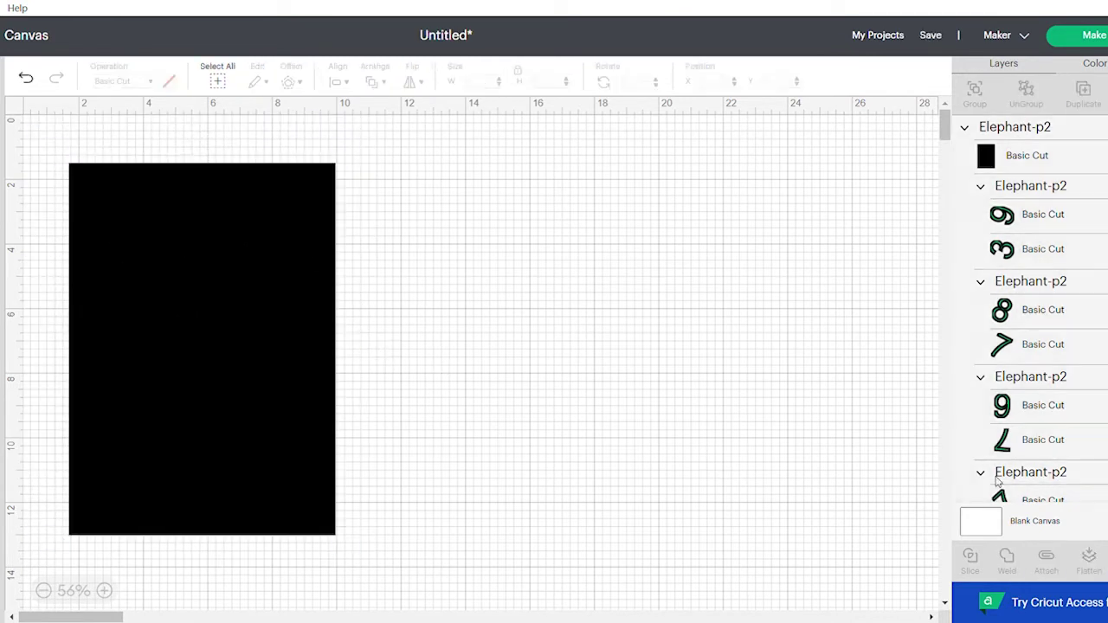
# - Examine the layers of the elephant-p2 design, from the number groups down to the individual line layers
pyautogui.scroll(-5, 1030, 312)
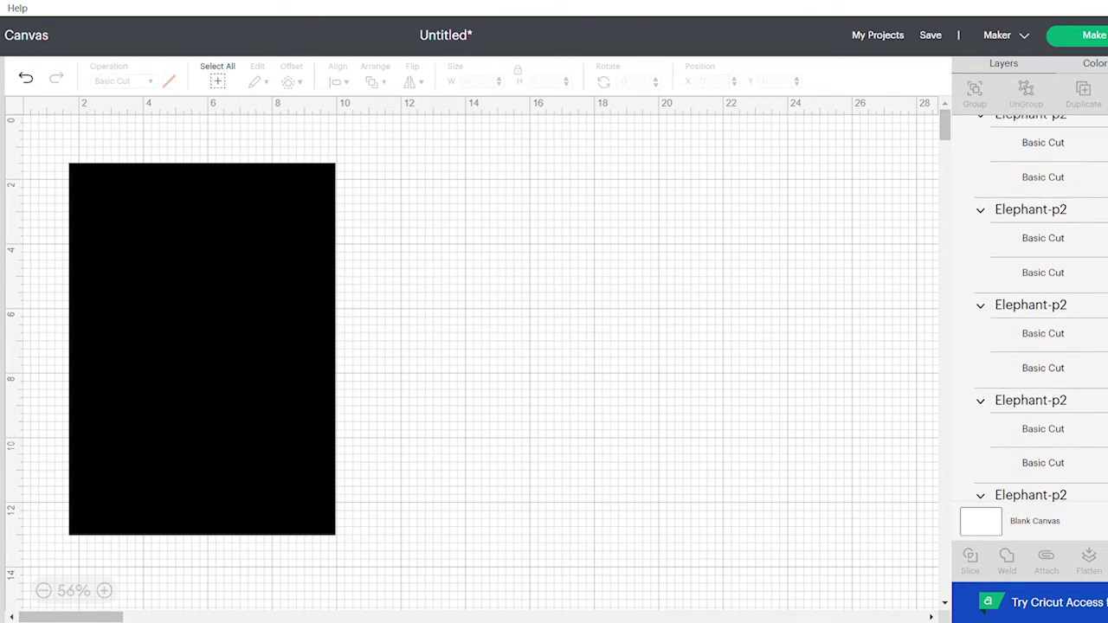
pyautogui.scroll(-8, 1030, 312)
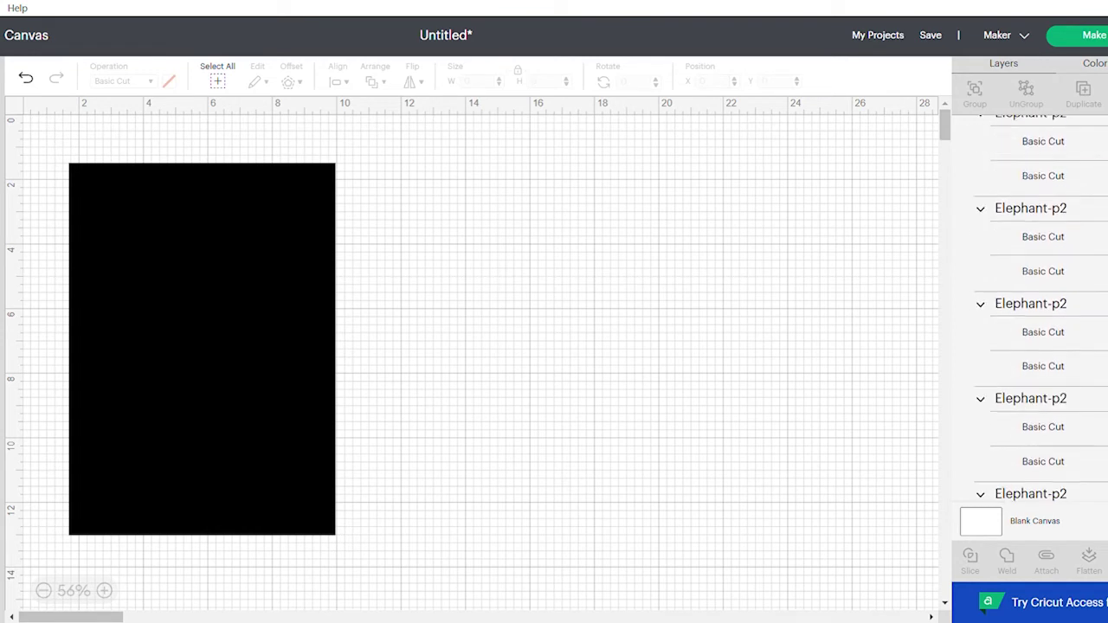
pyautogui.scroll(-8, 1030, 312)
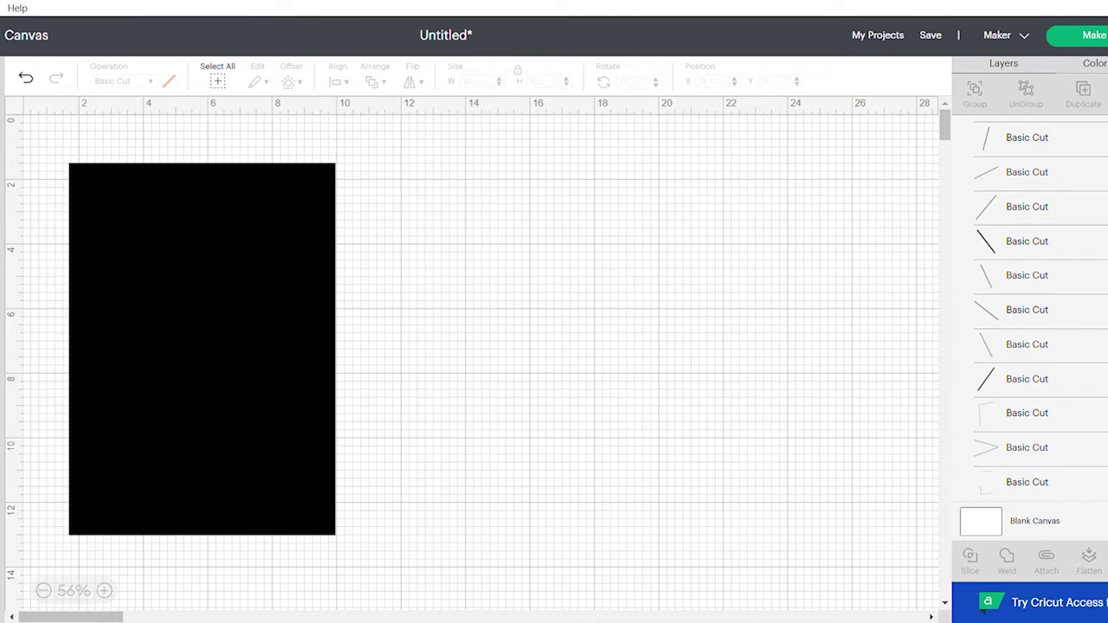
pyautogui.scroll(1, 1031, 312)
pyautogui.scroll(-1, 1030, 312)
pyautogui.click(303, 413)
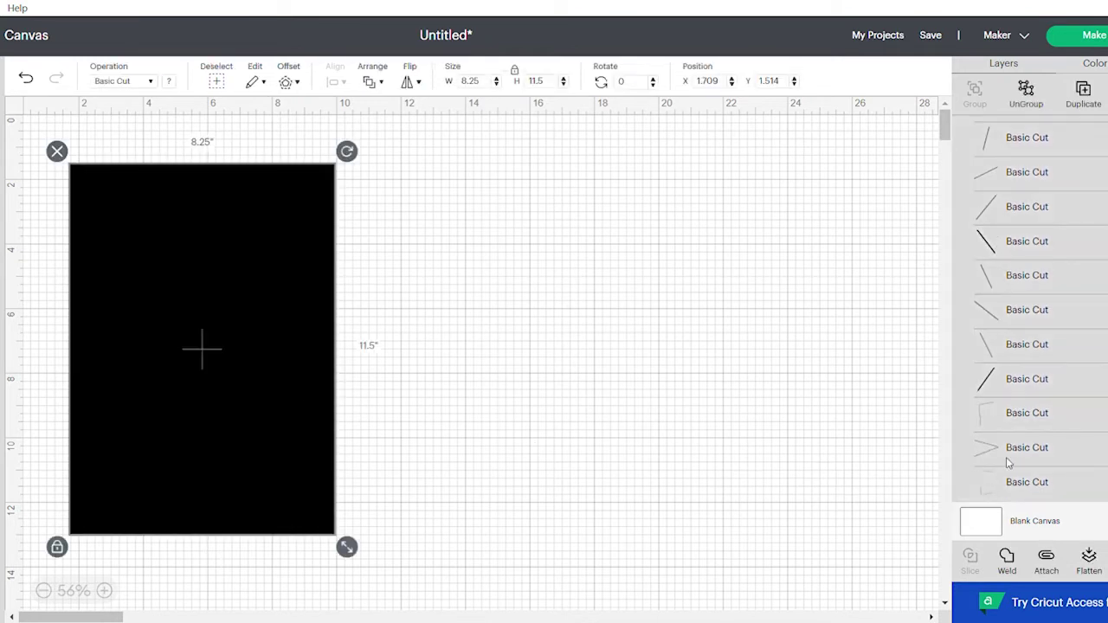
pyautogui.scroll(10, 1078, 433)
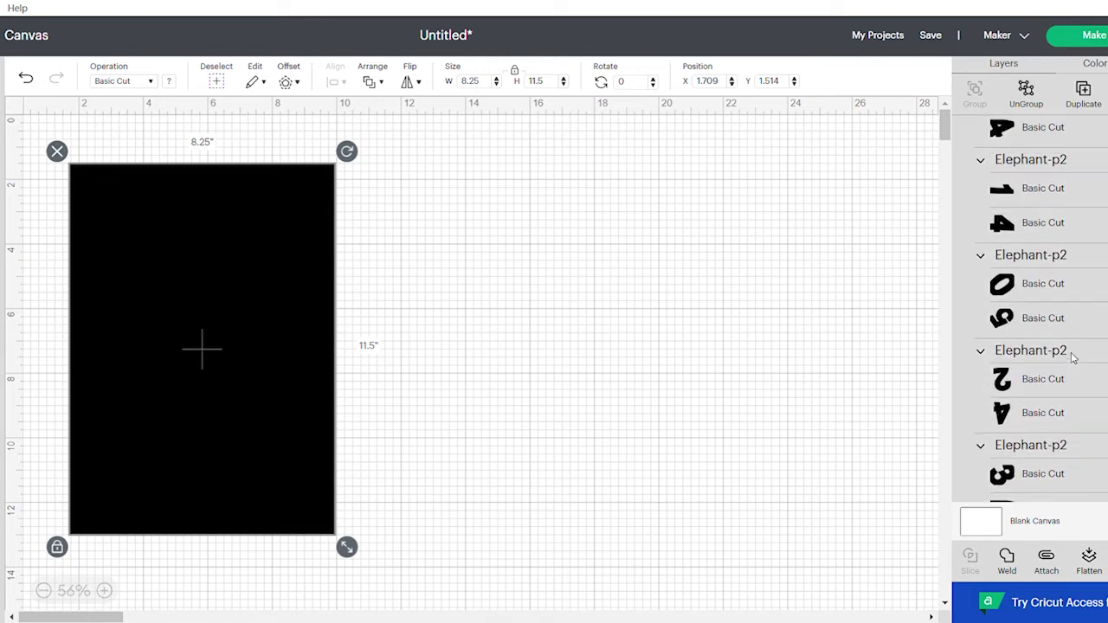
pyautogui.scroll(-10, 1072, 357)
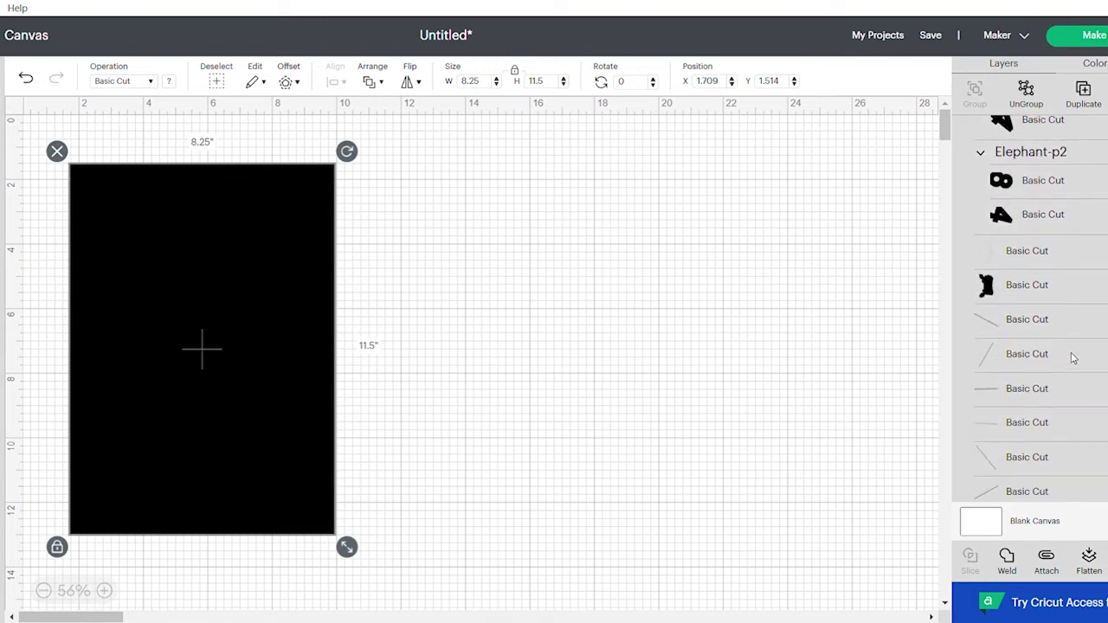
# - Hide the black background rectangle layer at the start of the elephant-p2 group
pyautogui.scroll(10, 1072, 357)
pyautogui.scroll(5, 1071, 364)
pyautogui.click(1041, 161)
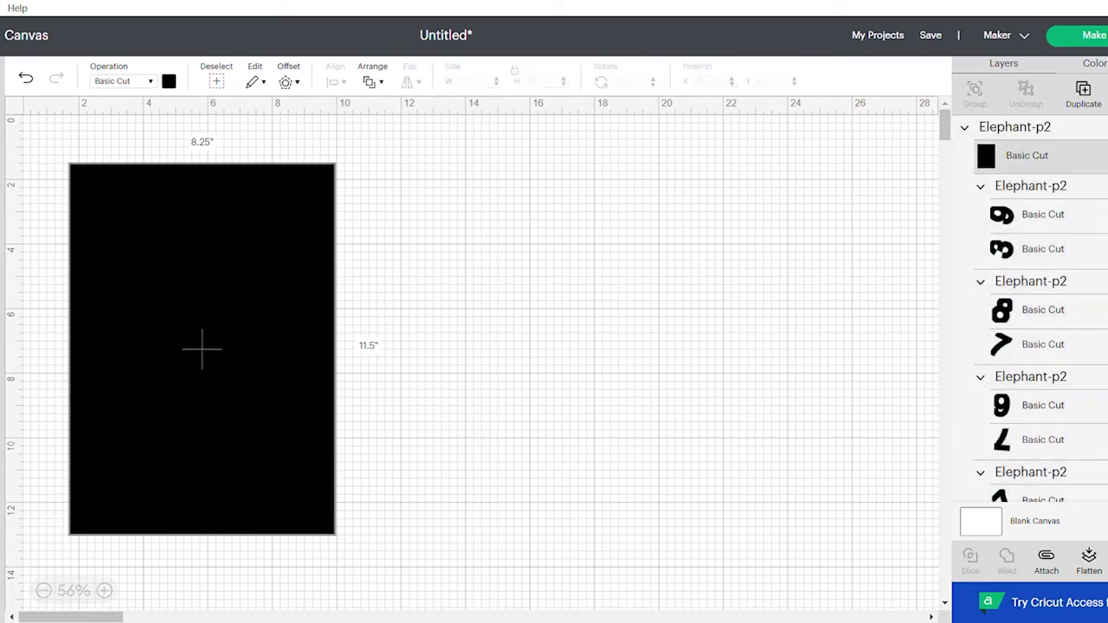
pyautogui.press('Delete')
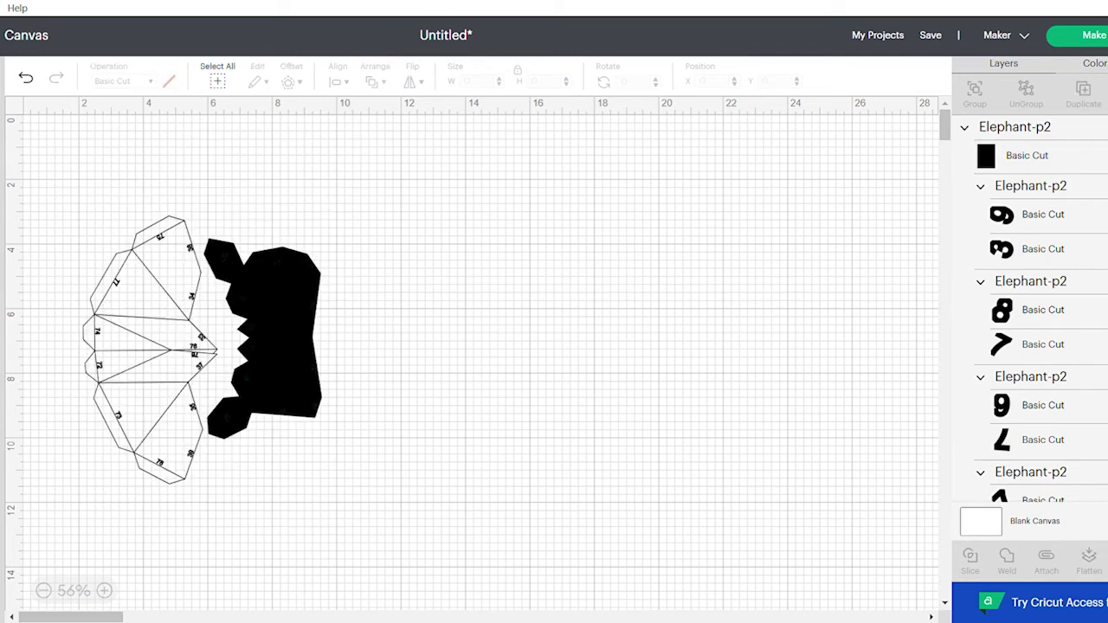
pyautogui.click(1091, 162)
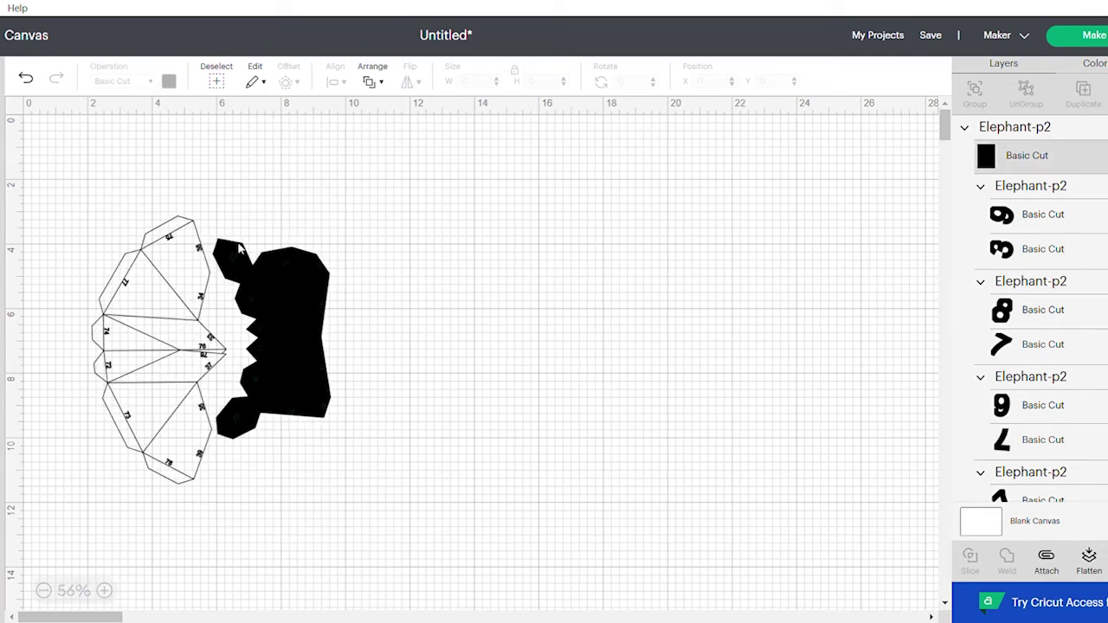
# - Select the two piece outline layers following the number groups to identify the cut shapes
pyautogui.scroll(-5, 1063, 472)
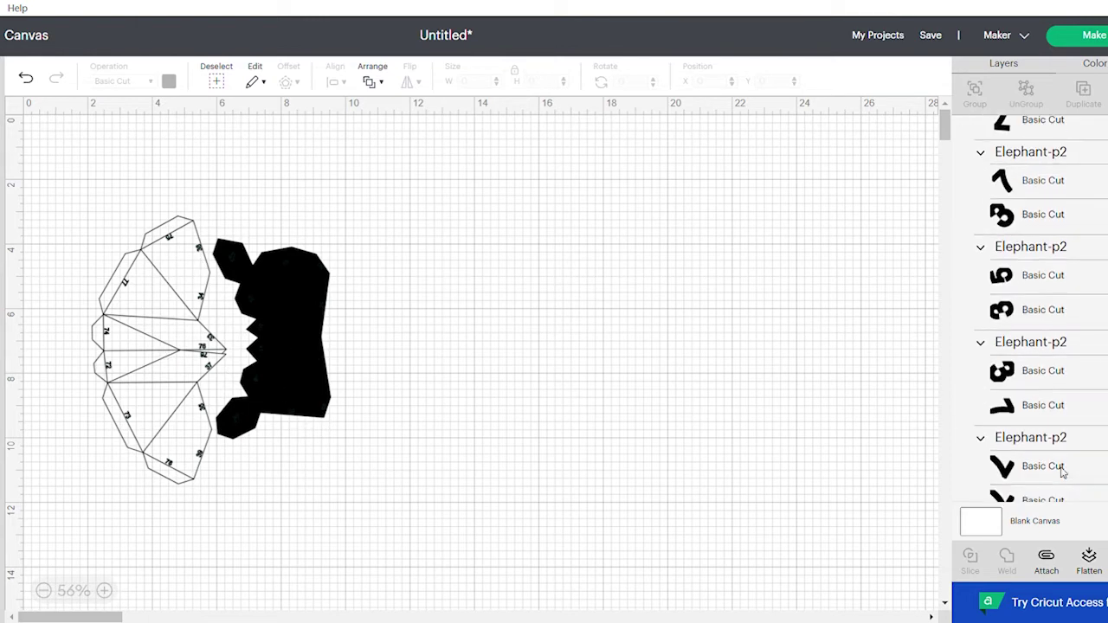
pyautogui.scroll(-15, 1063, 472)
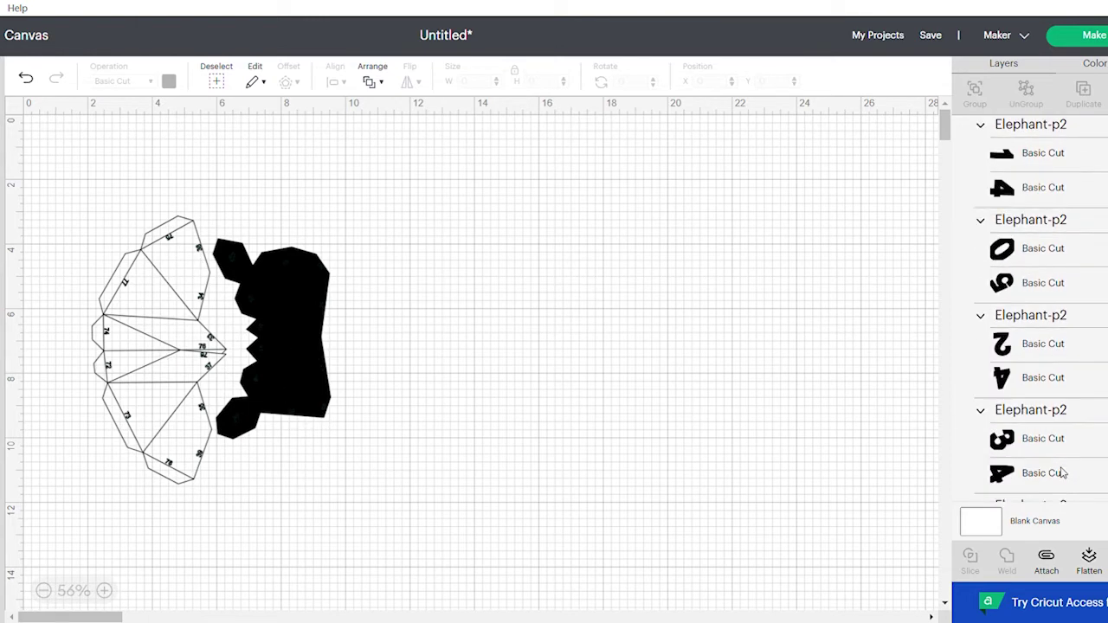
pyautogui.scroll(-1, 1063, 471)
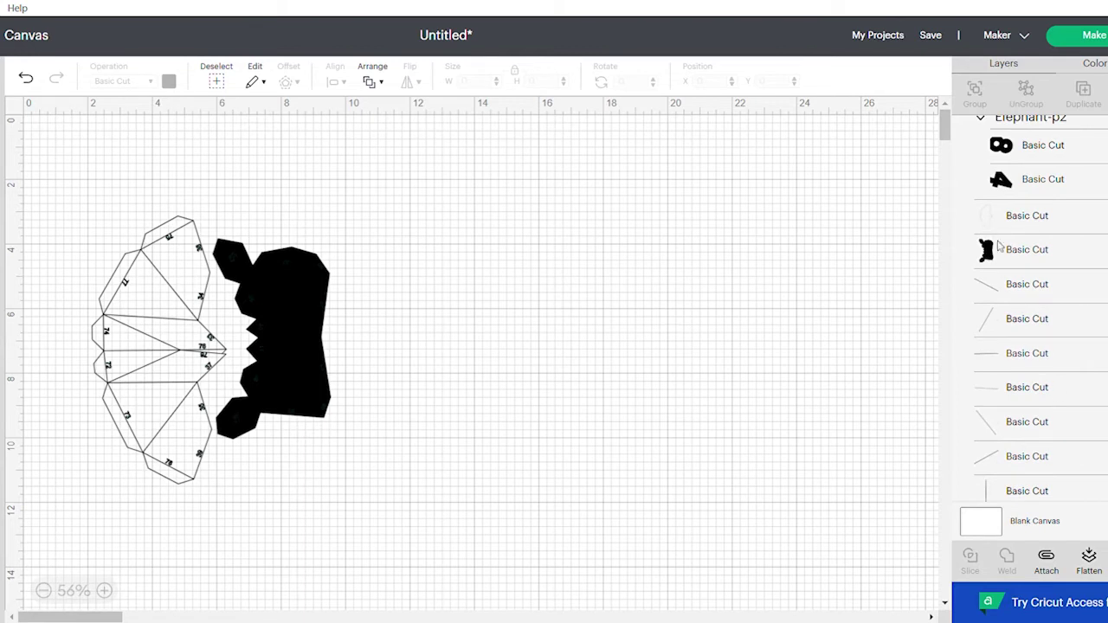
pyautogui.click(1003, 249)
pyautogui.keyDown('shift'); pyautogui.click(1006, 223); pyautogui.keyUp('shift')
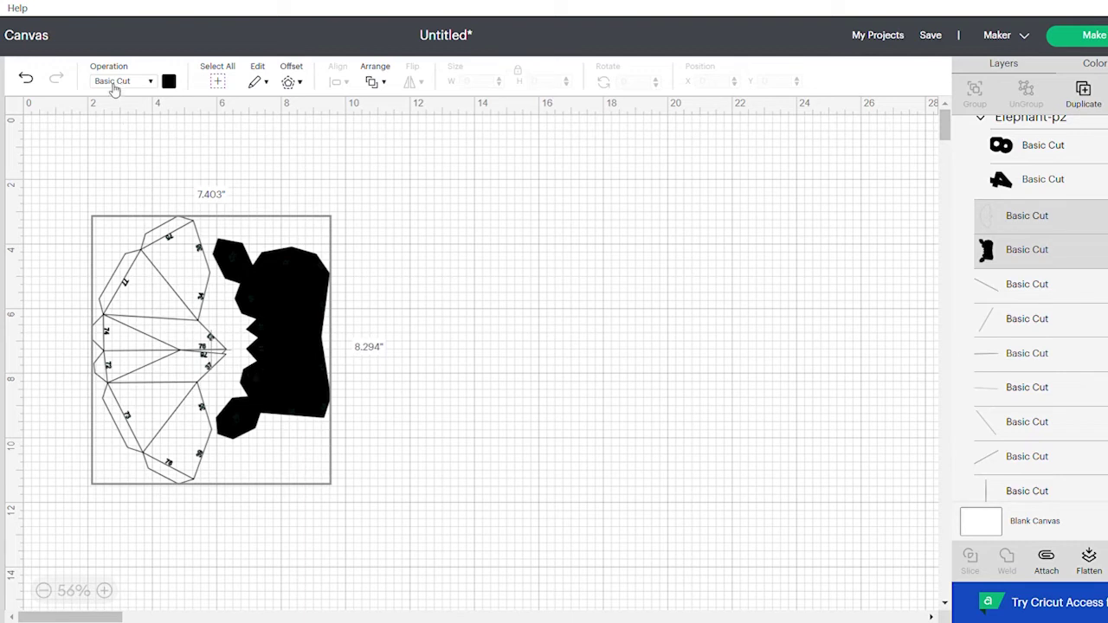
# - Try to select all the fold-line layers as one range, from the first line to the last
pyautogui.click(1020, 292)
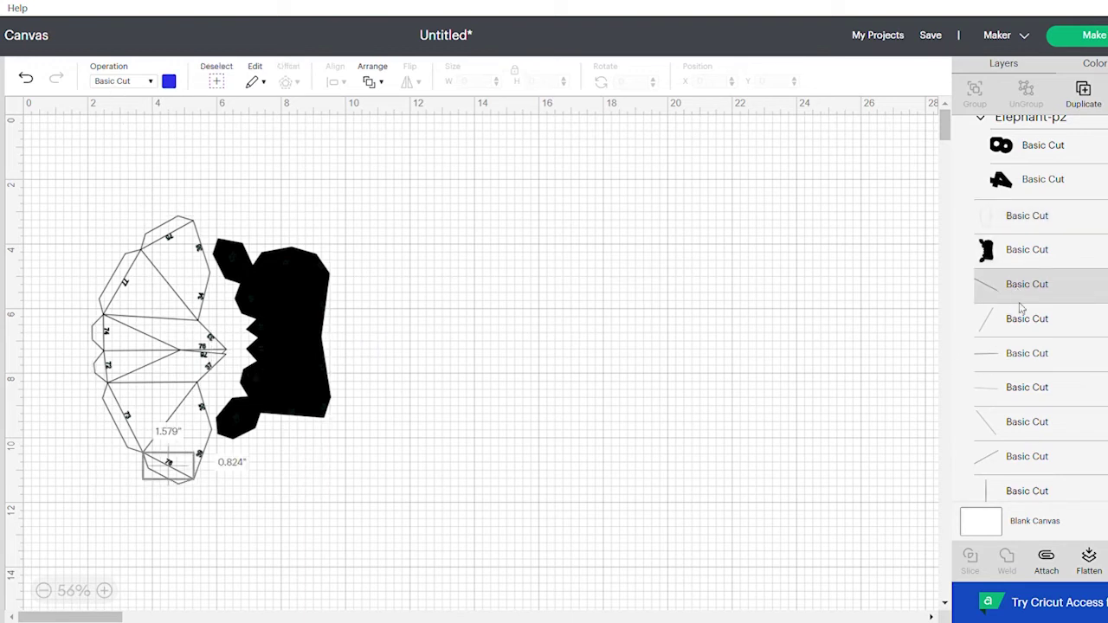
pyautogui.scroll(-5, 1031, 419)
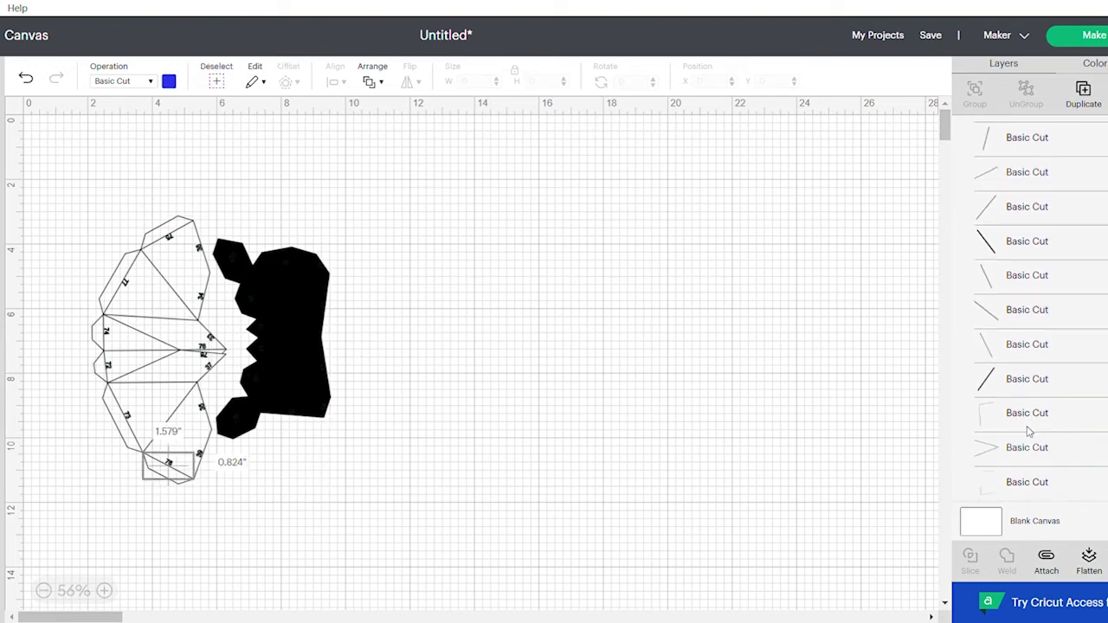
pyautogui.keyDown('shift'); pyautogui.click(1030, 482); pyautogui.keyUp('shift')
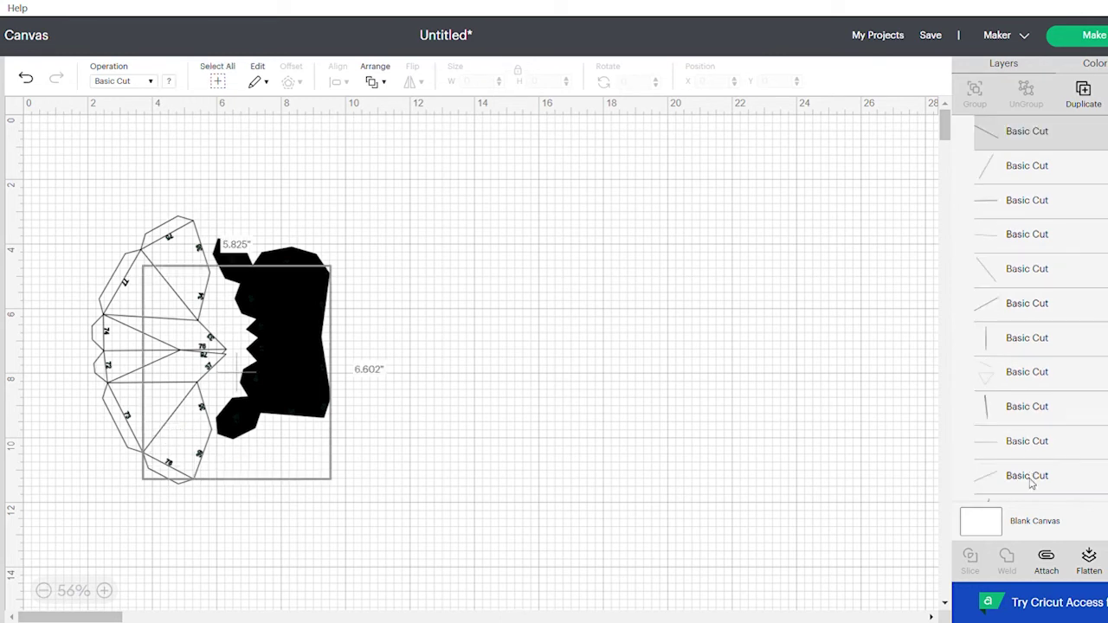
pyautogui.scroll(-4, 1034, 440)
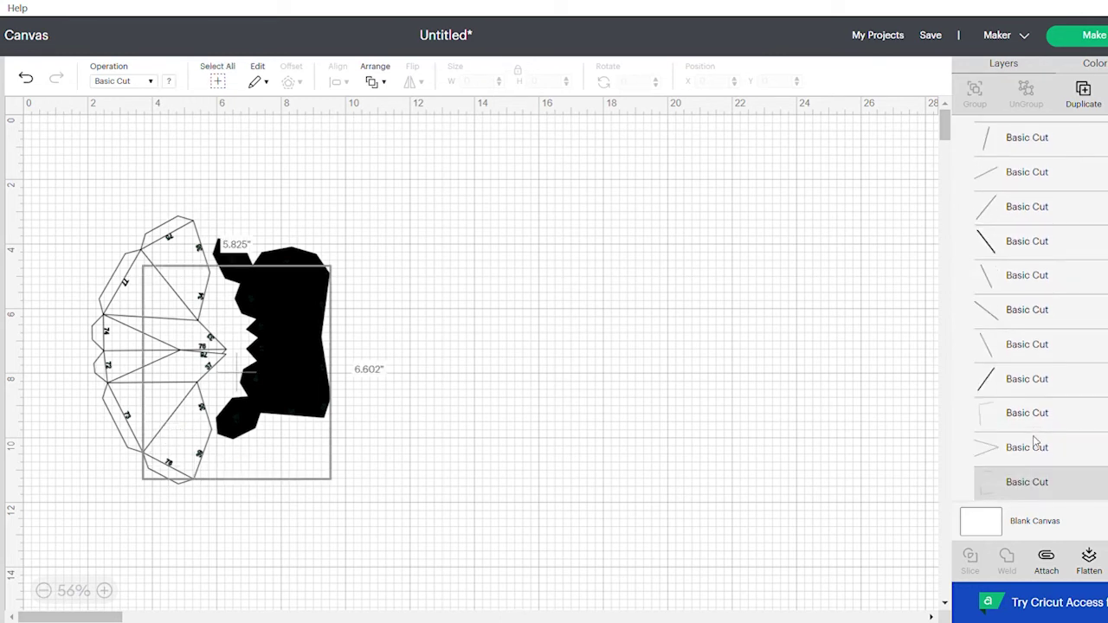
pyautogui.scroll(4, 1032, 433)
pyautogui.scroll(-2, 1026, 420)
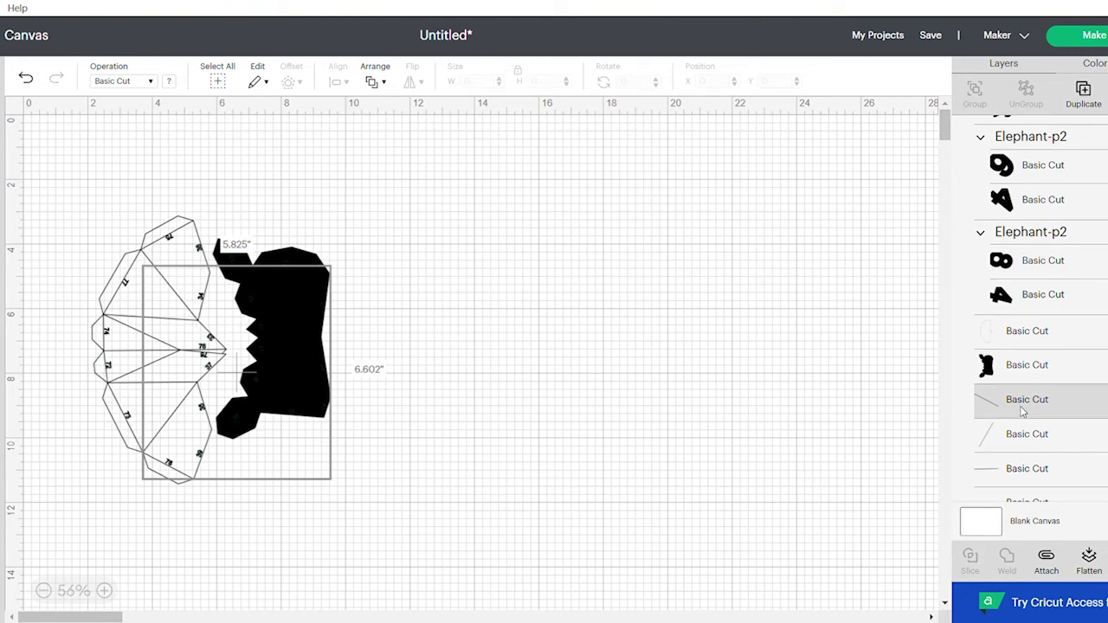
# - Select the first and the last fold-line layers listed below the two piece outlines
pyautogui.click(1024, 411)
pyautogui.scroll(-5, 1024, 425)
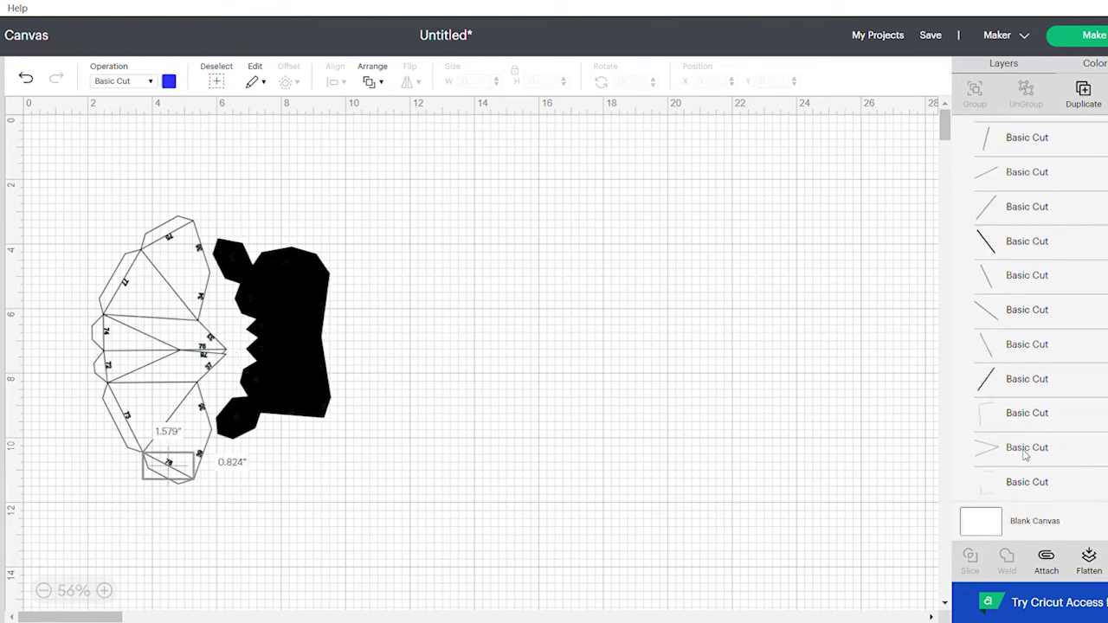
pyautogui.keyDown('ctrl'); pyautogui.click(1022, 481); pyautogui.keyUp('ctrl')
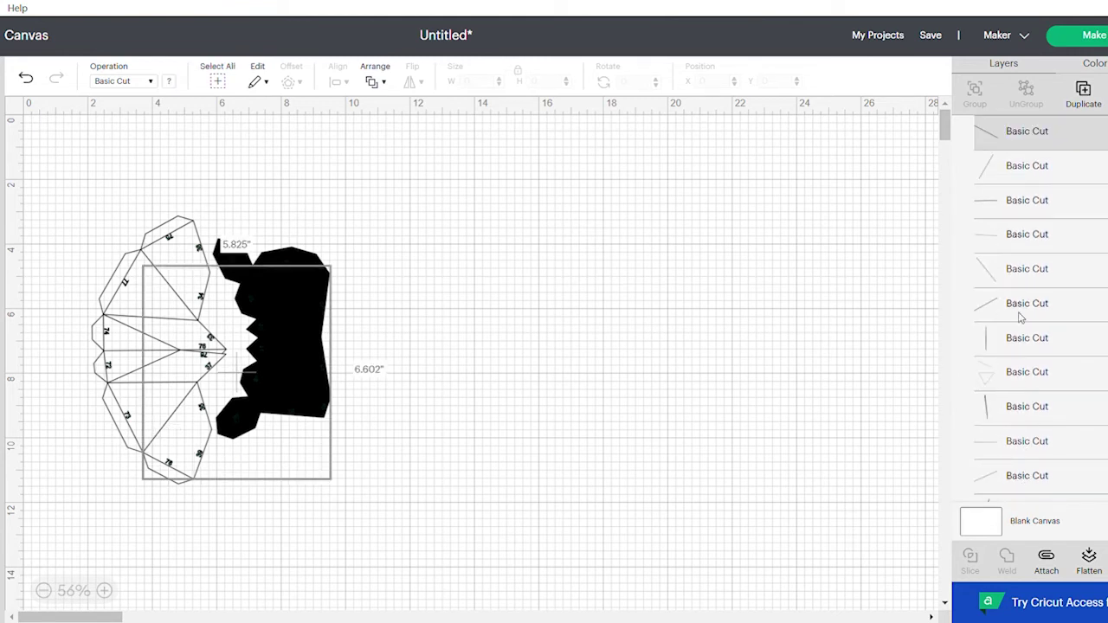
# - Add the ten fold-line layers following the first one to the selection, one by one
pyautogui.keyDown('shift'); pyautogui.click(1032, 180); pyautogui.keyUp('shift')
pyautogui.keyDown('shift'); pyautogui.click(1043, 202); pyautogui.keyUp('shift')
pyautogui.keyDown('shift'); pyautogui.click(1043, 234); pyautogui.keyUp('shift')
pyautogui.keyDown('shift'); pyautogui.click(1043, 270); pyautogui.keyUp('shift')
pyautogui.keyDown('shift'); pyautogui.click(1038, 301); pyautogui.keyUp('shift')
pyautogui.keyDown('shift'); pyautogui.click(1037, 342); pyautogui.keyUp('shift')
pyautogui.keyDown('shift'); pyautogui.click(1041, 376); pyautogui.keyUp('shift')
pyautogui.keyDown('shift'); pyautogui.click(1043, 399); pyautogui.keyUp('shift')
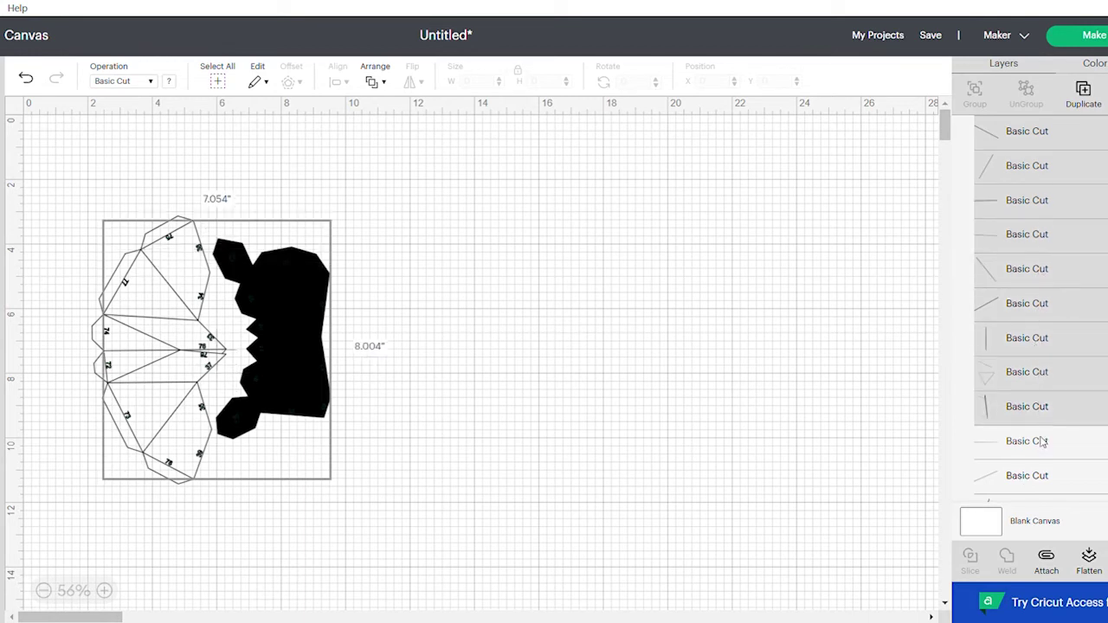
pyautogui.keyDown('shift'); pyautogui.click(1043, 443); pyautogui.keyUp('shift')
pyautogui.keyDown('shift'); pyautogui.click(1045, 474); pyautogui.keyUp('shift')
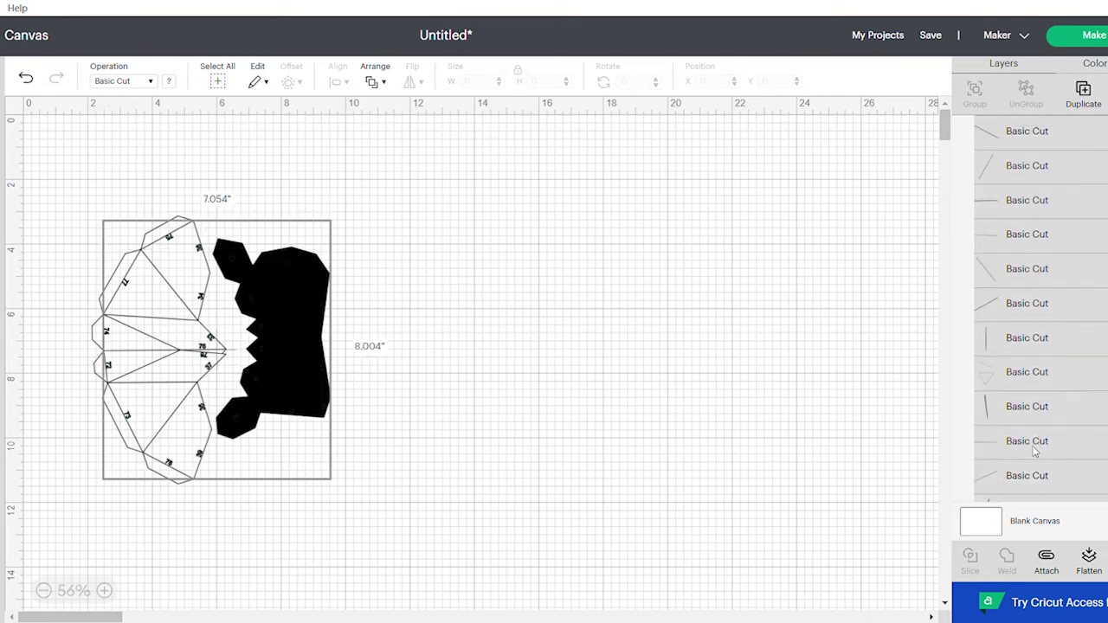
# - Extend the selection through the middle fold-line layers, up to and including the first thick black diagonal line
pyautogui.scroll(-4, 1029, 456)
pyautogui.keyDown('shift'); pyautogui.click(1043, 181); pyautogui.keyUp('shift')
pyautogui.scroll(-4, 1037, 259)
pyautogui.keyDown('shift'); pyautogui.click(1036, 264); pyautogui.keyUp('shift')
pyautogui.scroll(-4, 1040, 342)
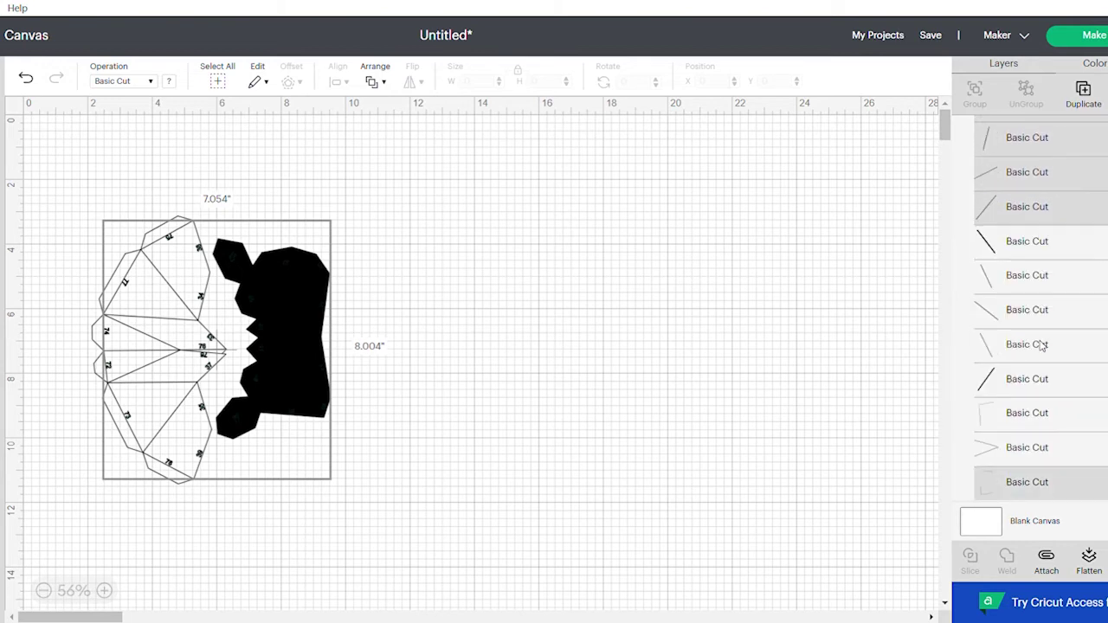
pyautogui.keyDown('shift'); pyautogui.click(1048, 255); pyautogui.keyUp('shift')
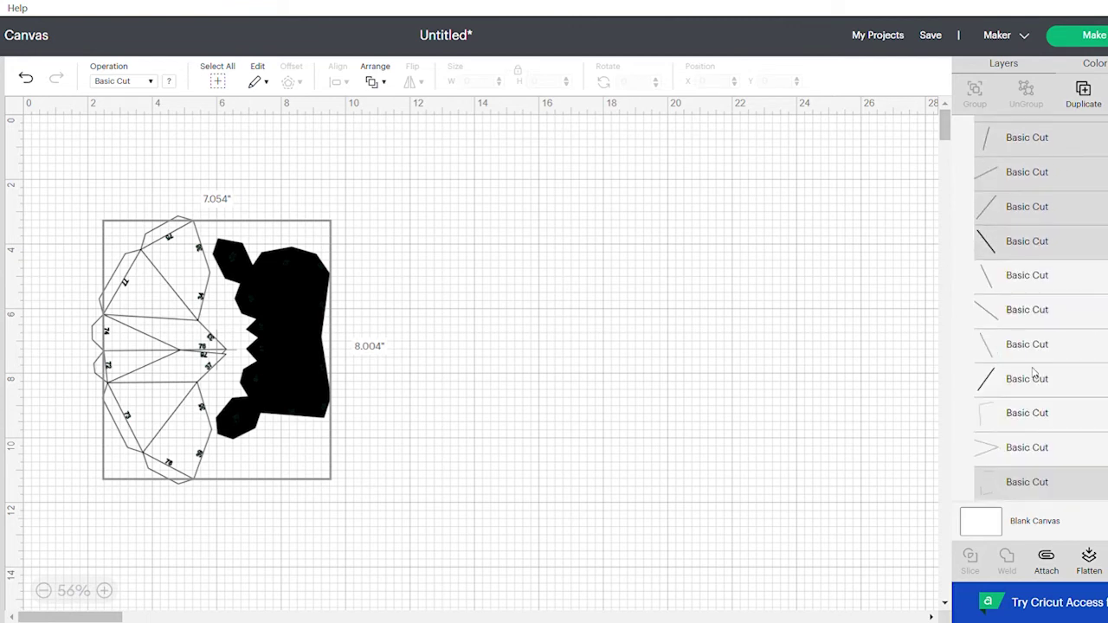
# - Add the remaining unselected fold-line layers, including the two angled ones near the end of the list, to the selection
pyautogui.keyDown('shift'); pyautogui.click(1042, 275); pyautogui.keyUp('shift')
pyautogui.keyDown('shift'); pyautogui.click(1035, 345); pyautogui.keyUp('shift')
pyautogui.scroll(-2, 1036, 347)
pyautogui.keyDown('shift'); pyautogui.click(1035, 318); pyautogui.keyUp('shift')
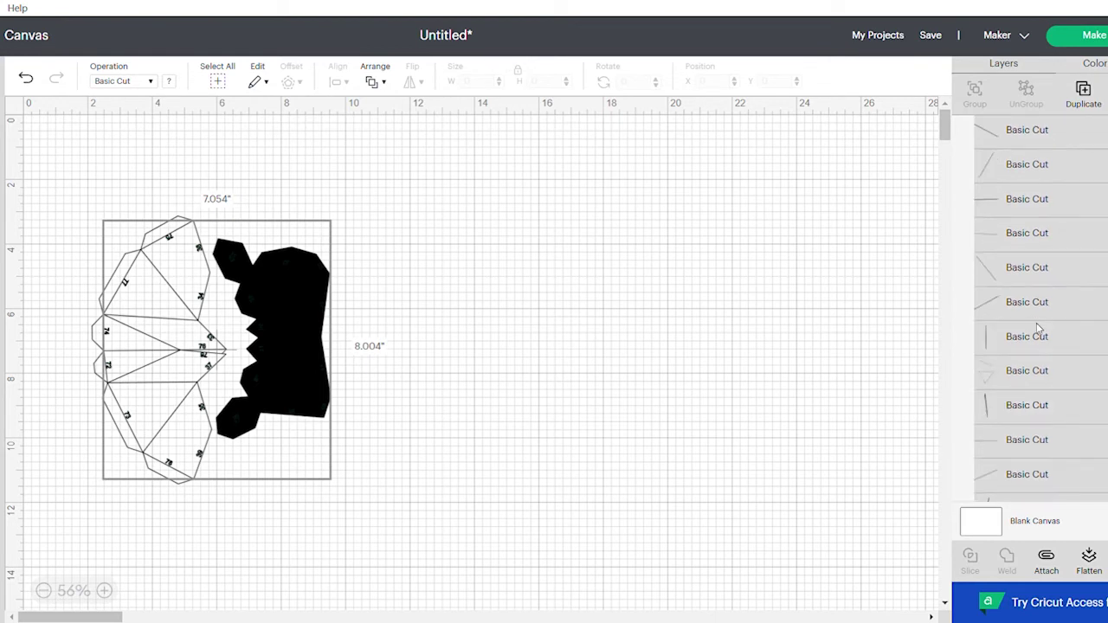
pyautogui.keyDown('shift'); pyautogui.click(1039, 392); pyautogui.keyUp('shift')
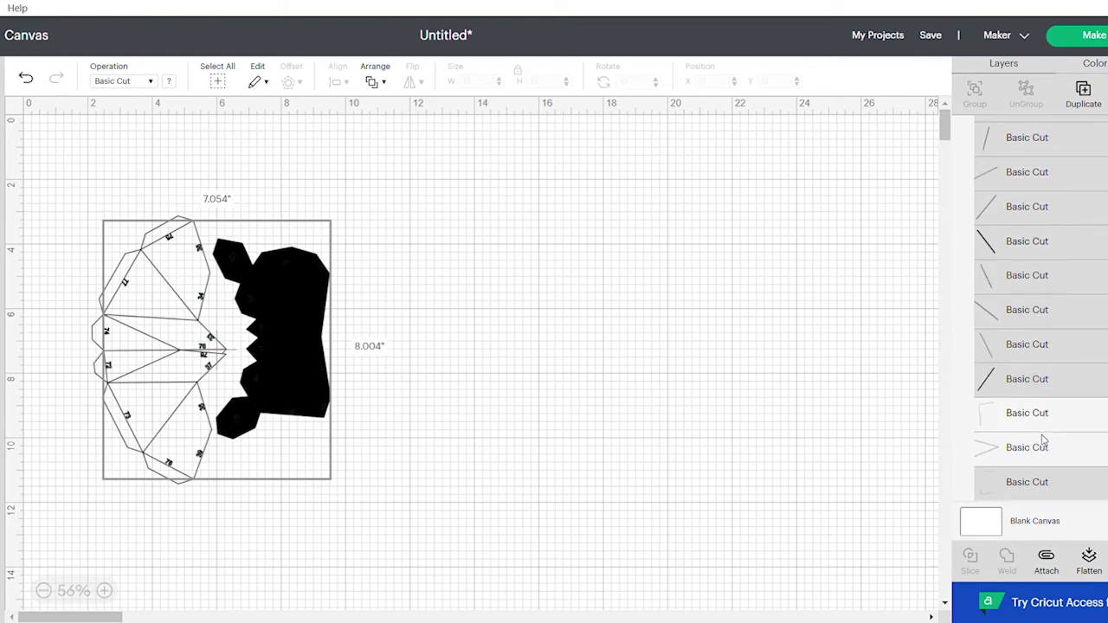
pyautogui.keyDown('shift'); pyautogui.click(1042, 446); pyautogui.keyUp('shift')
pyautogui.keyDown('shift'); pyautogui.click(1037, 417); pyautogui.keyUp('shift')
pyautogui.scroll(-2, 1039, 422)
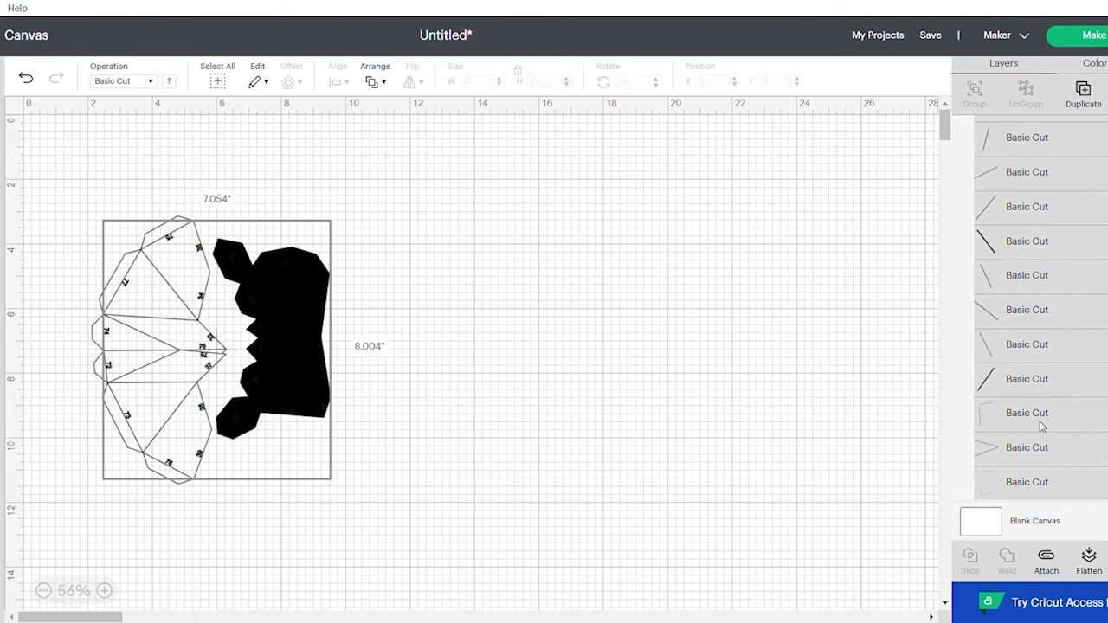
# - Change the operation of all selected fold lines to Score and clear the selection
pyautogui.click(152, 82)
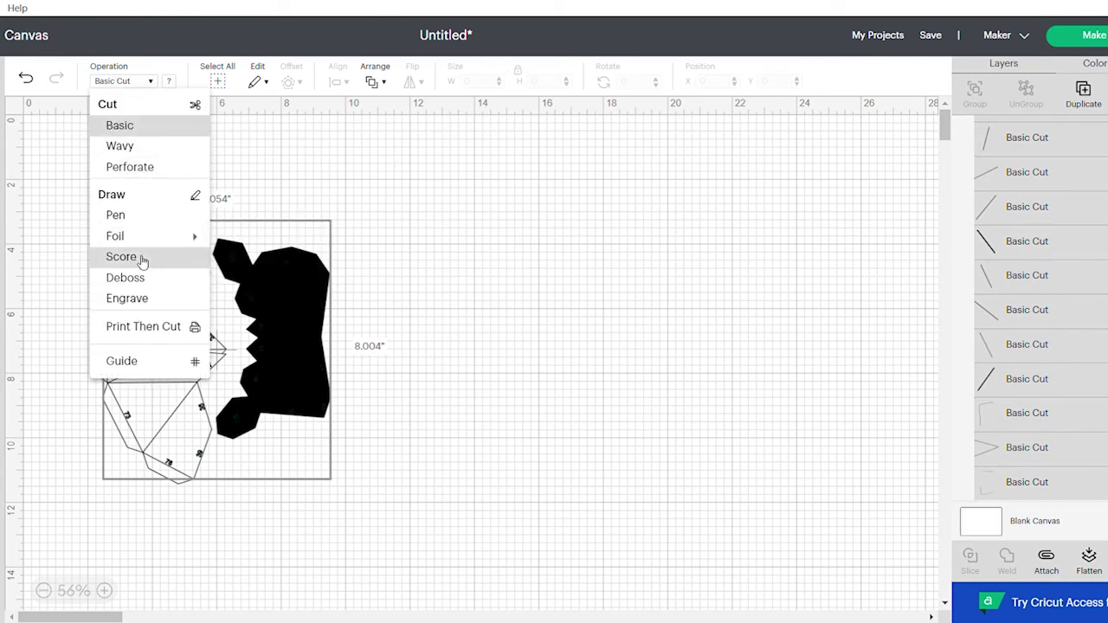
pyautogui.click(143, 261)
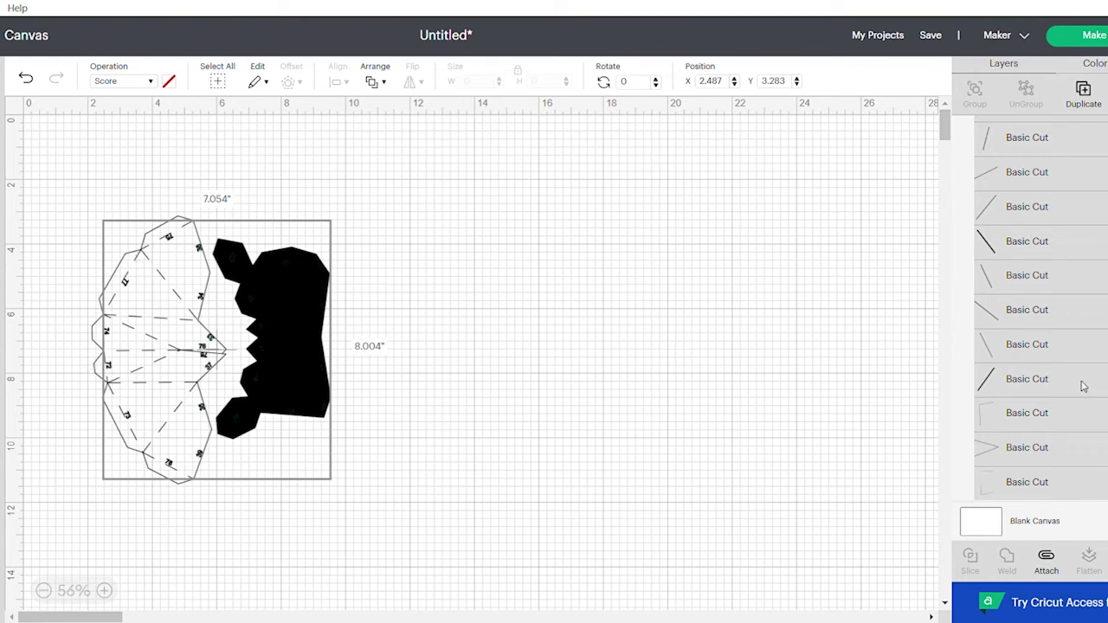
pyautogui.click(816, 318)
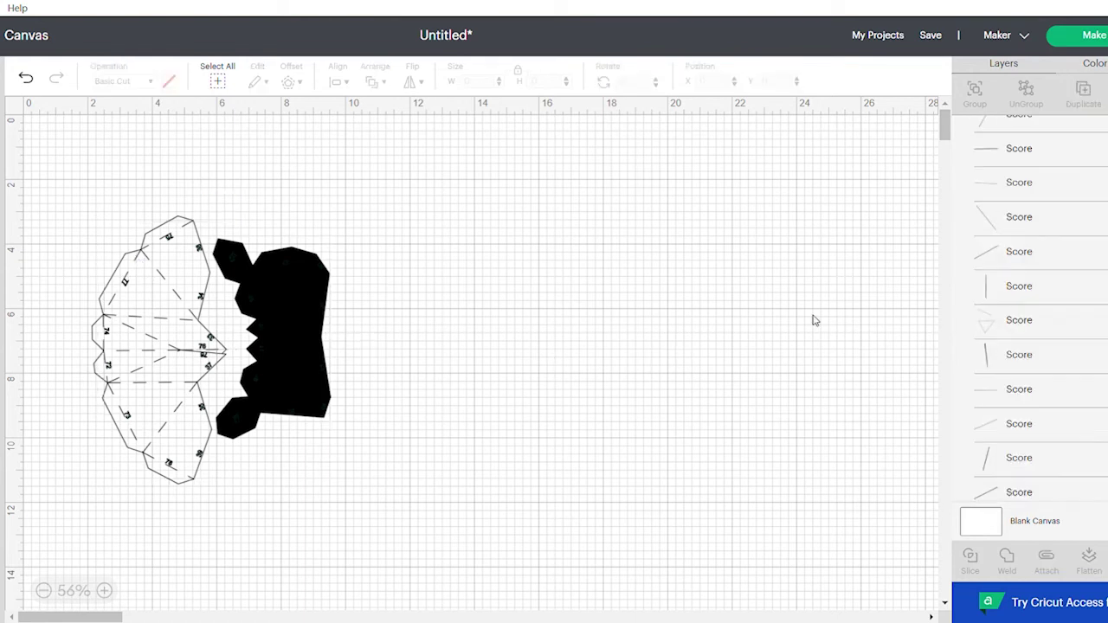
# - Select the digit layers in the last three elephant-p2 number groups above the piece outlines
pyautogui.scroll(-5, 1020, 363)
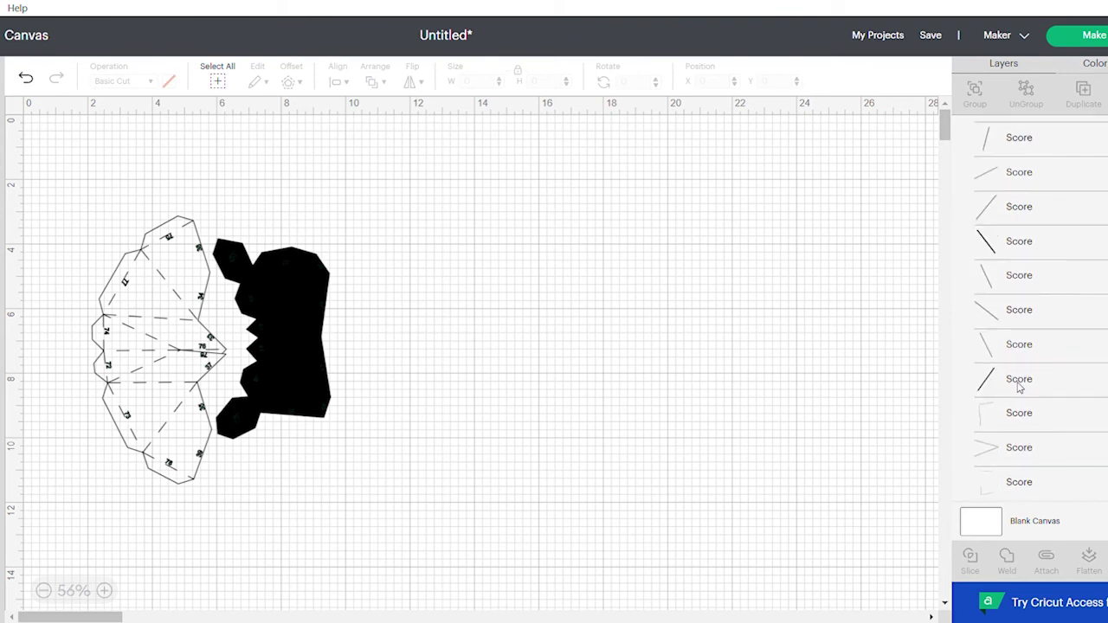
pyautogui.scroll(5, 1020, 389)
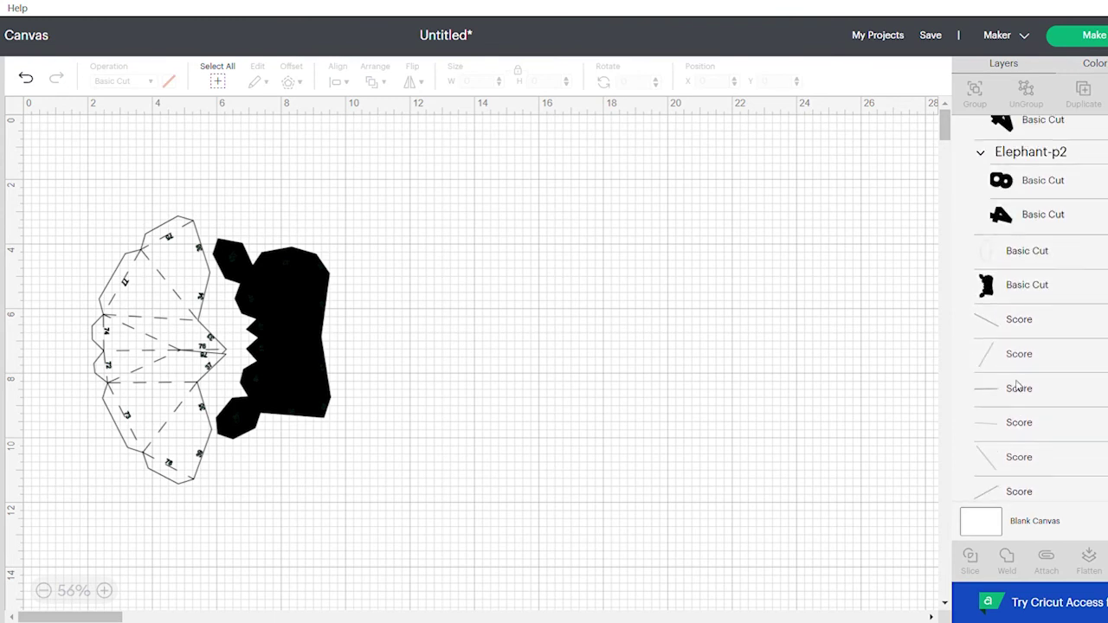
pyautogui.scroll(2, 1049, 225)
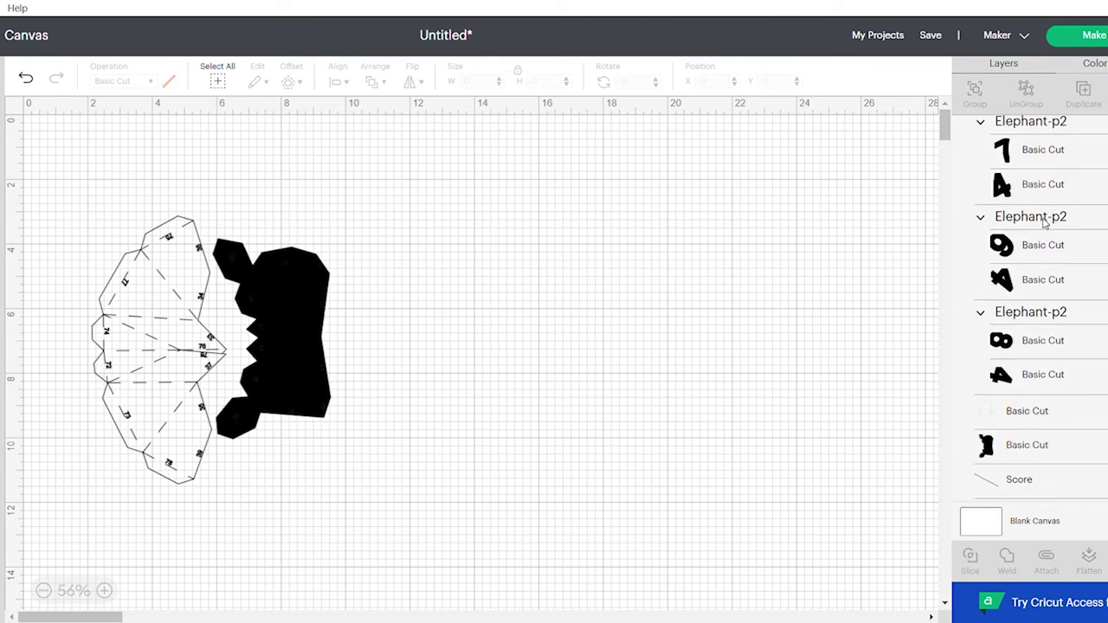
pyautogui.click(1042, 378)
pyautogui.keyDown('ctrl'); pyautogui.click(1046, 351); pyautogui.keyUp('ctrl')
pyautogui.keyDown('ctrl'); pyautogui.click(1047, 282); pyautogui.keyUp('ctrl')
pyautogui.keyDown('ctrl'); pyautogui.click(1049, 247); pyautogui.keyUp('ctrl')
pyautogui.keyDown('ctrl'); pyautogui.click(1048, 185); pyautogui.keyUp('ctrl')
pyautogui.keyDown('ctrl'); pyautogui.click(1048, 151); pyautogui.keyUp('ctrl')
# - Add the digit layers of the preceding number groups, up to the group with 0 and 5, to the selection
pyautogui.scroll(2, 1050, 156)
pyautogui.keyDown('ctrl'); pyautogui.click(1058, 250); pyautogui.keyUp('ctrl')
pyautogui.keyDown('ctrl'); pyautogui.click(1056, 215); pyautogui.keyUp('ctrl')
pyautogui.keyDown('ctrl'); pyautogui.click(1056, 156); pyautogui.keyUp('ctrl')
pyautogui.scroll(2, 1058, 161)
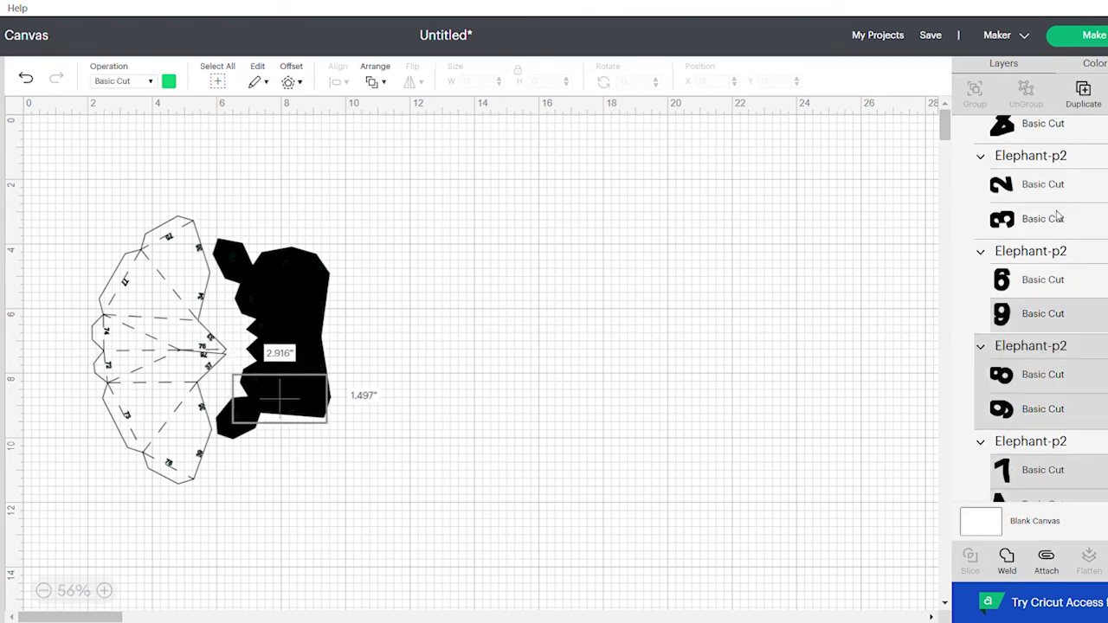
pyautogui.keyDown('ctrl'); pyautogui.click(1055, 253); pyautogui.keyUp('ctrl')
pyautogui.keyDown('ctrl'); pyautogui.click(1050, 223); pyautogui.keyUp('ctrl')
pyautogui.keyDown('ctrl'); pyautogui.click(1043, 163); pyautogui.keyUp('ctrl')
pyautogui.keyDown('ctrl'); pyautogui.click(1043, 130); pyautogui.keyUp('ctrl')
# - Add all remaining digit layers, up to the first number group below the hidden rectangle, to the selection
pyautogui.scroll(3, 1043, 138)
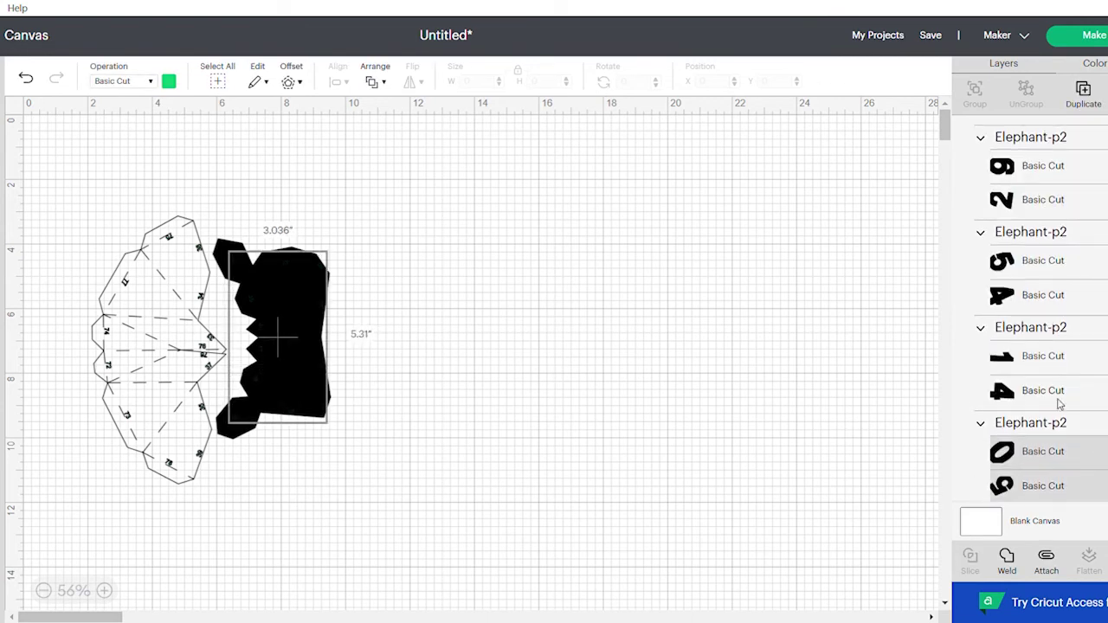
pyautogui.keyDown('ctrl'); pyautogui.click(1054, 391); pyautogui.keyUp('ctrl')
pyautogui.keyDown('ctrl'); pyautogui.click(1051, 356); pyautogui.keyUp('ctrl')
pyautogui.keyDown('ctrl'); pyautogui.click(1046, 295); pyautogui.keyUp('ctrl')
pyautogui.scroll(3, 1044, 260)
pyautogui.keyDown('shift'); pyautogui.click(1043, 359); pyautogui.keyUp('shift')
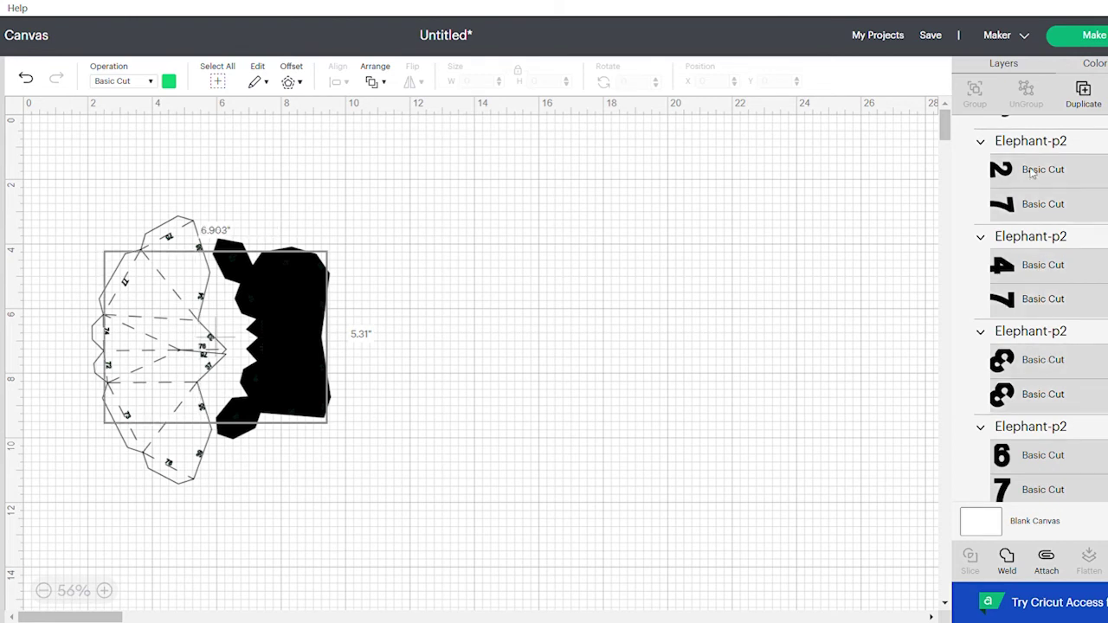
pyautogui.scroll(2, 1043, 260)
pyautogui.scroll(2, 1039, 189)
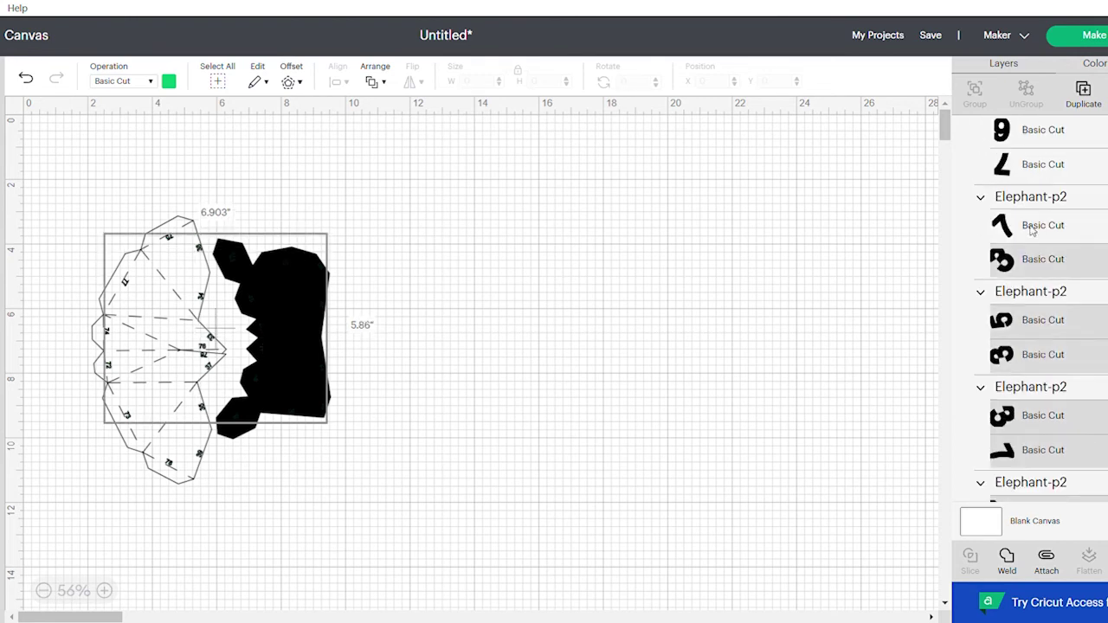
pyautogui.scroll(4, 1027, 190)
# - Change the operation of all selected number layers to Pen and clear the selection
pyautogui.click(154, 83)
pyautogui.click(116, 215)
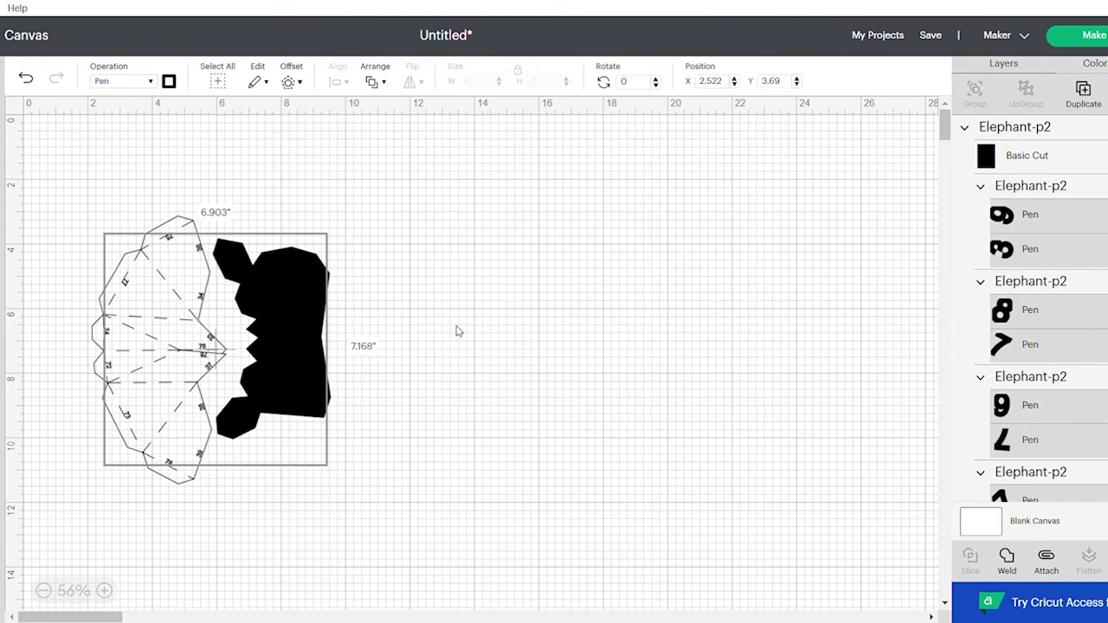
pyautogui.click(645, 308)
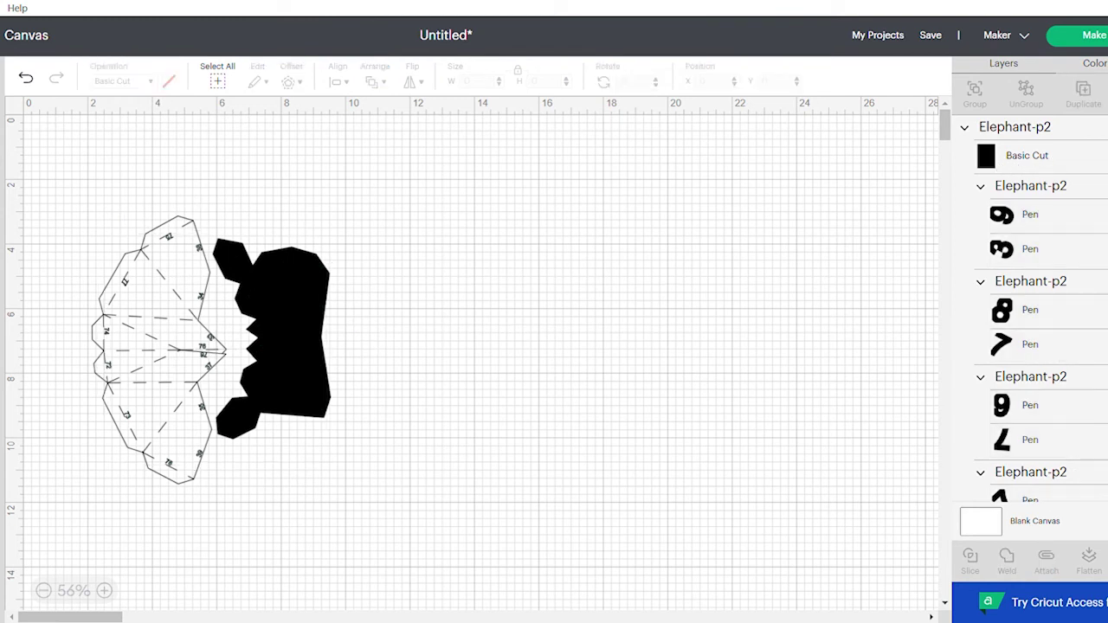
# - Select the whole elephant-p2 design, attach all its layers together and open the mat preview for making it
pyautogui.scroll(-10, 1030, 307)
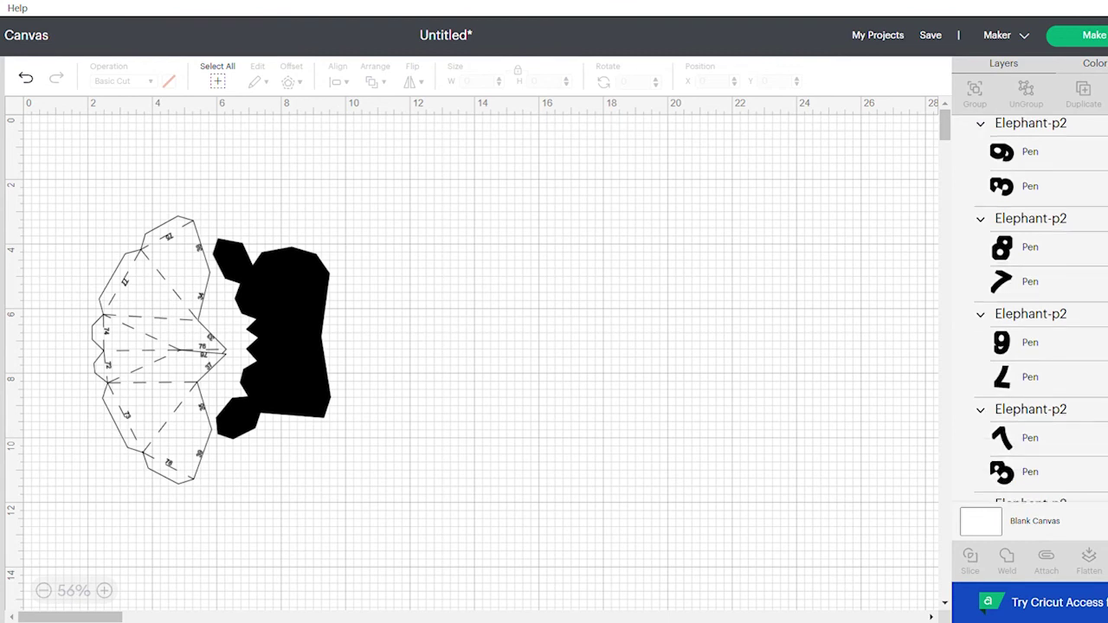
pyautogui.scroll(-10, 1031, 308)
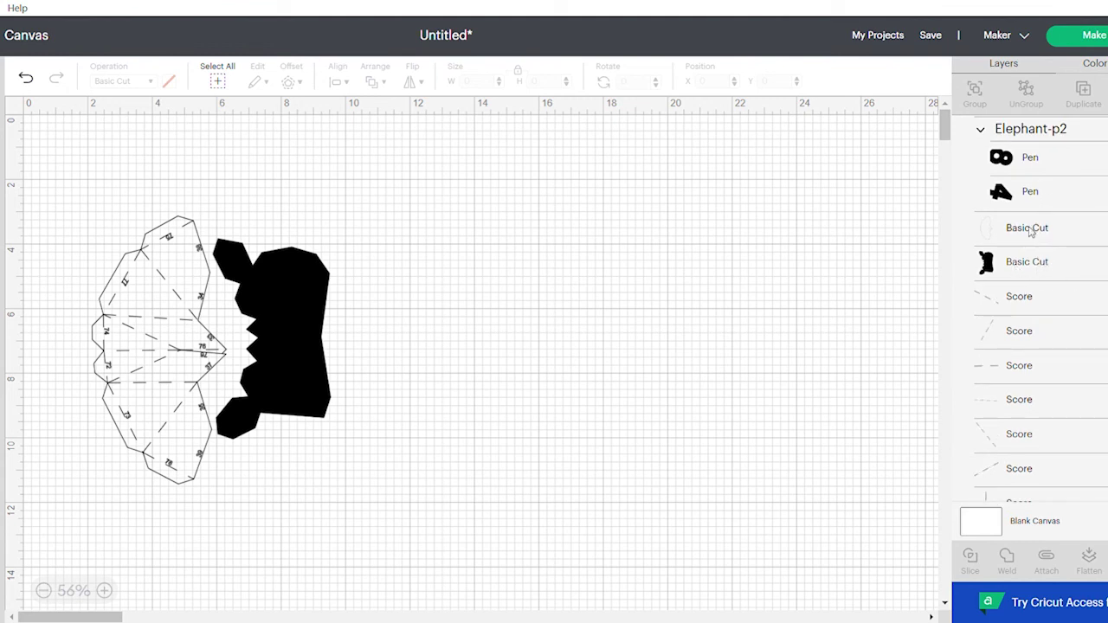
pyautogui.scroll(-5, 1030, 307)
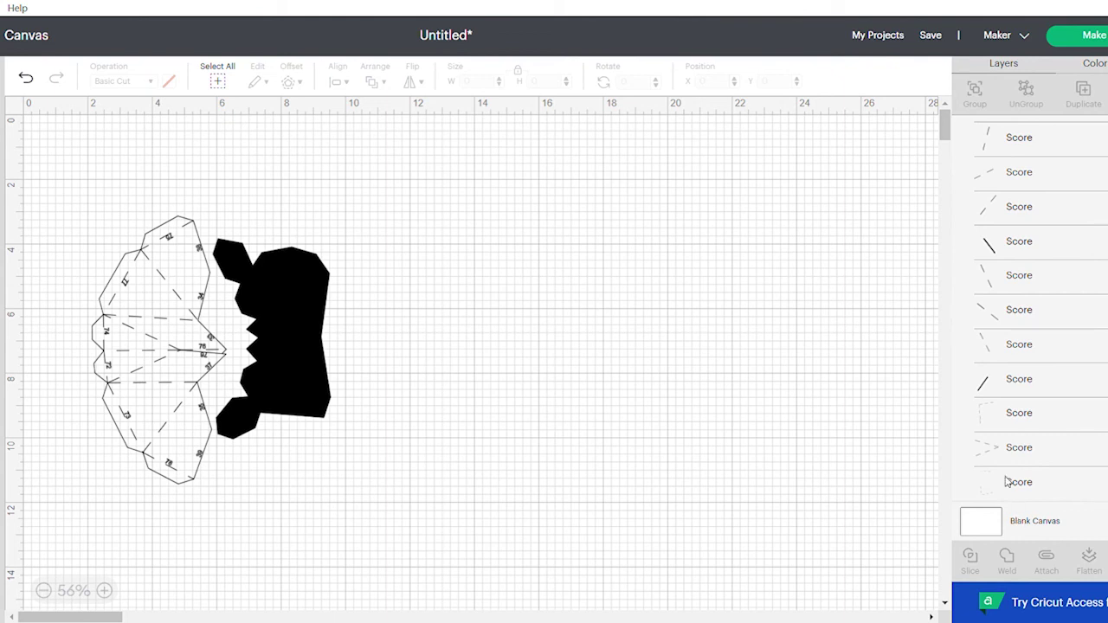
pyautogui.moveTo(47, 169); pyautogui.dragTo(442, 517)
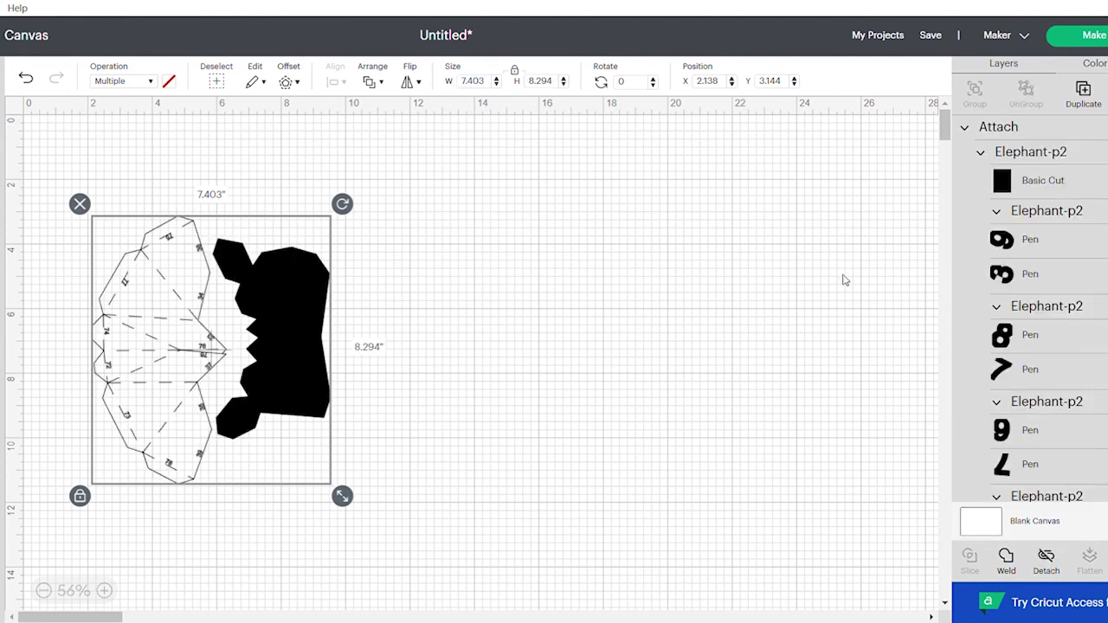
pyautogui.click(1091, 37)
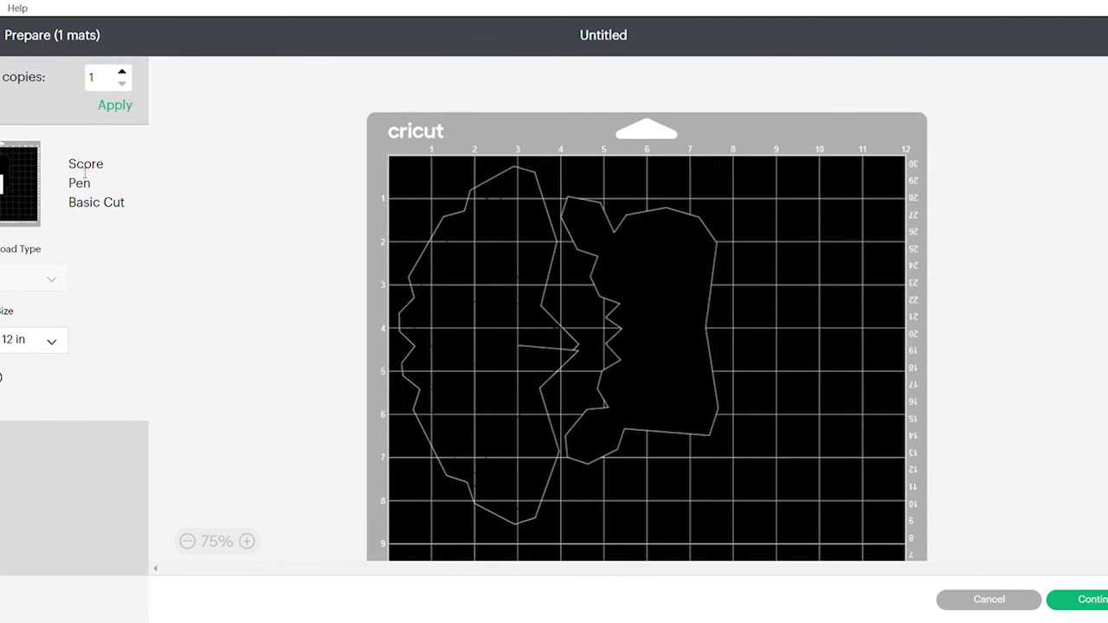